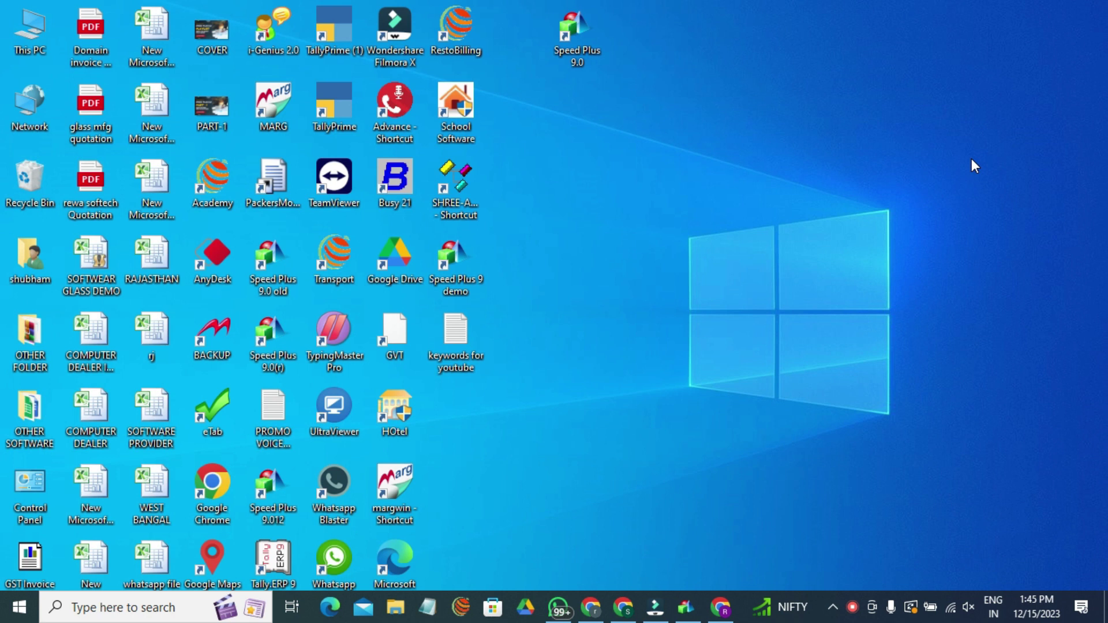
- Launch Speed Plus 9.0 in English and open the STANDARD AUTOMOBILE company
{"action": "double_click", "coordinate": [575, 43]}
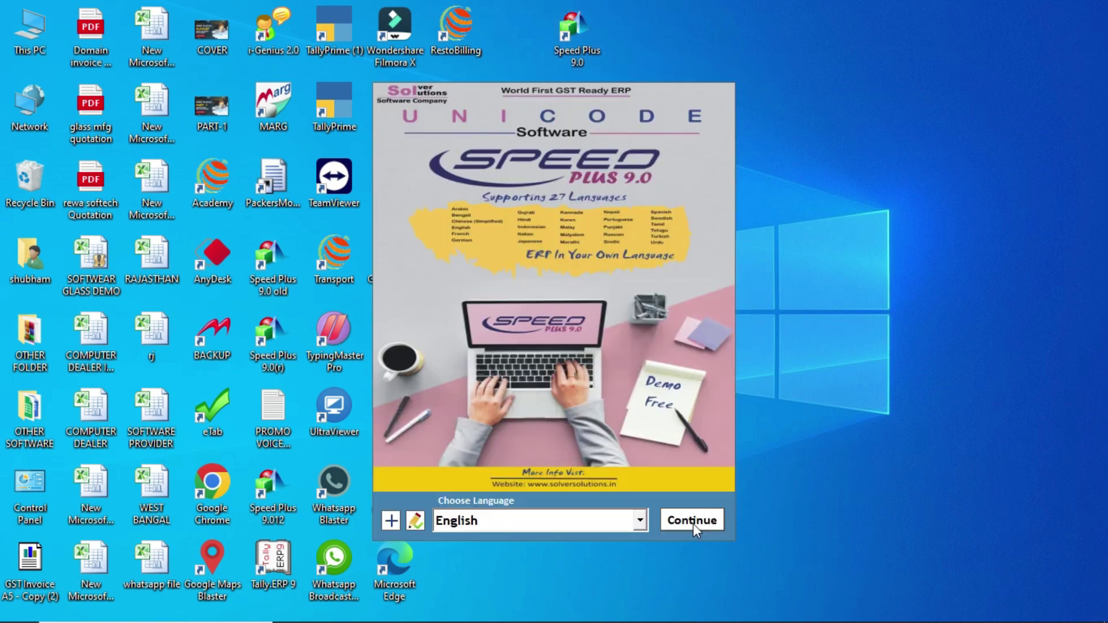
{"action": "left_click", "coordinate": [692, 520]}
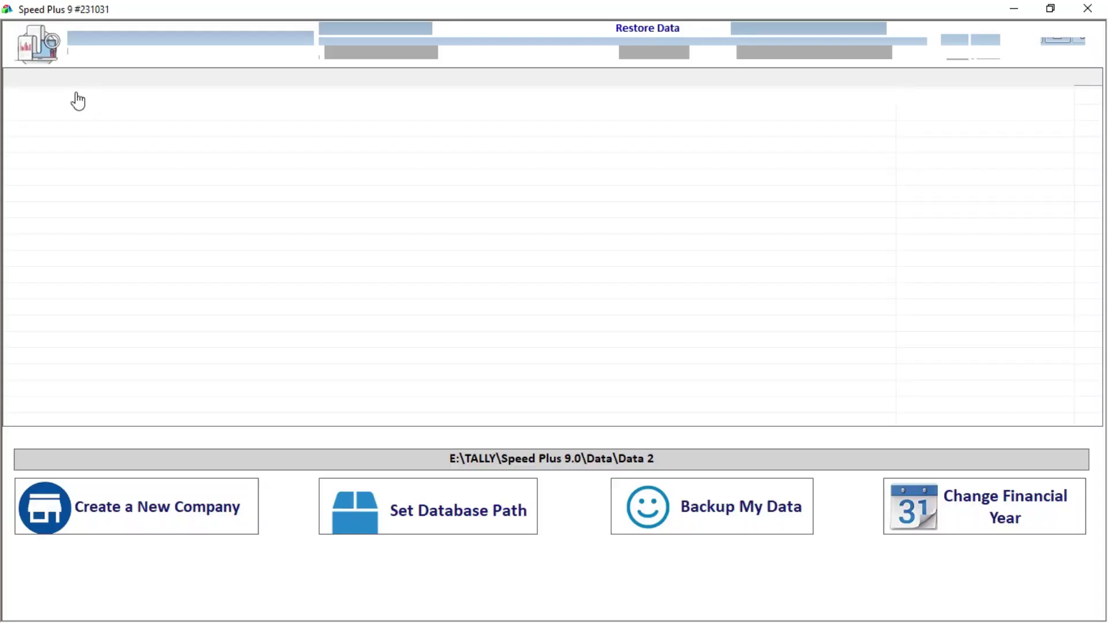
{"action": "left_click", "coordinate": [90, 99]}
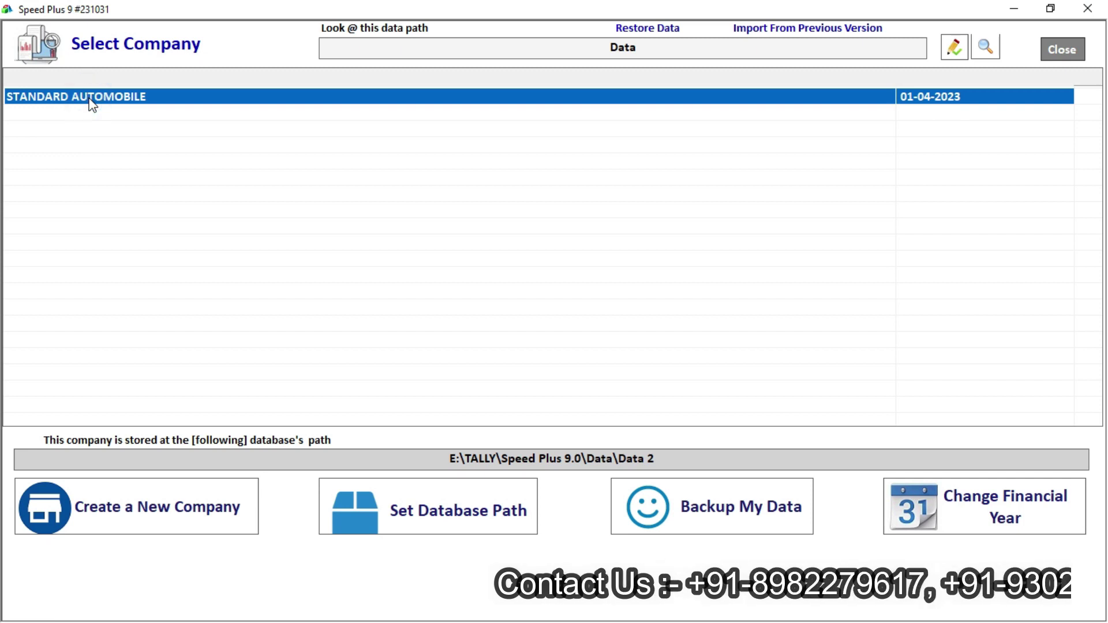
{"action": "double_click", "coordinate": [90, 100]}
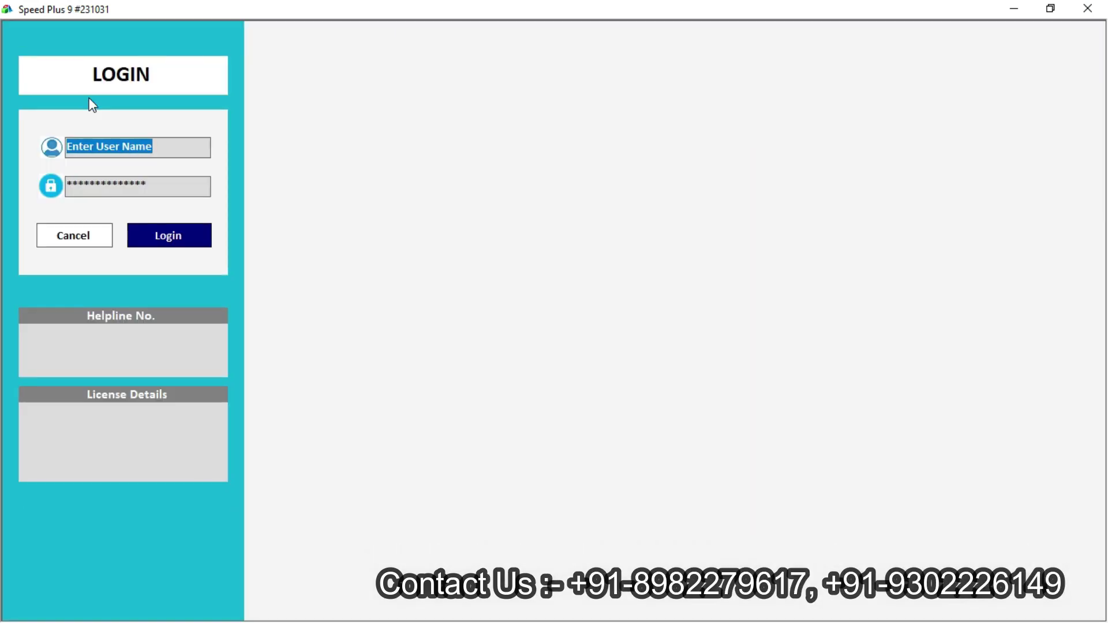
- Log in to the company with the user name and the account password
{"action": "type", "text": "1"}
{"action": "key", "text": "Tab"}
{"action": "type", "text": "1"}
{"action": "key", "text": "Tab"}
{"action": "key", "text": "Return"}
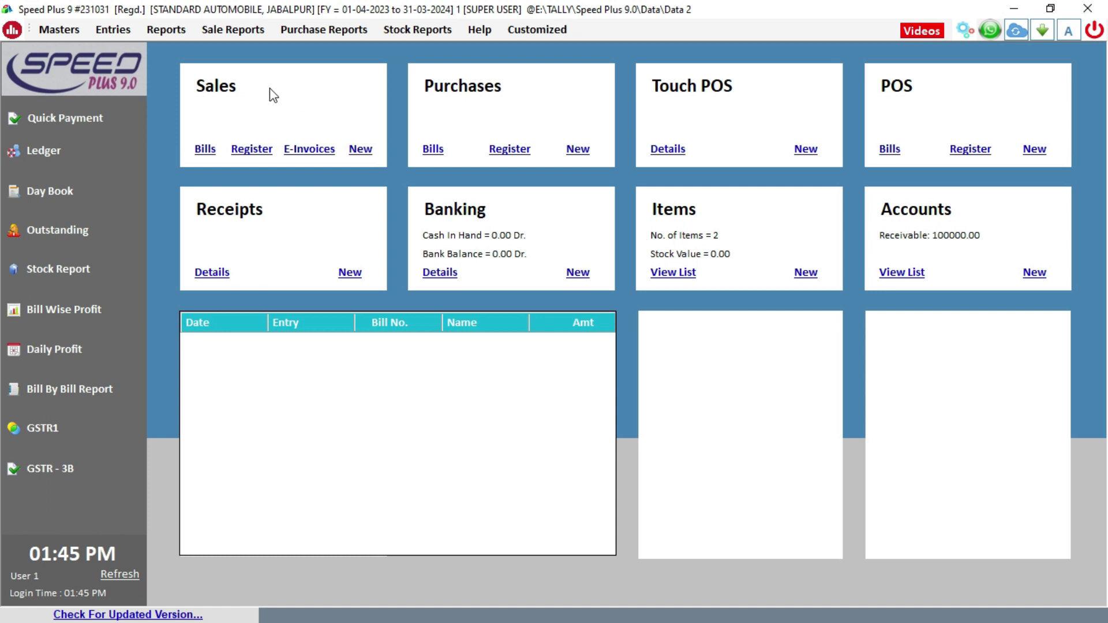
- Start a new sale bill dated 15-12-2023 with the terms set to Credit
{"action": "left_click", "coordinate": [361, 149]}
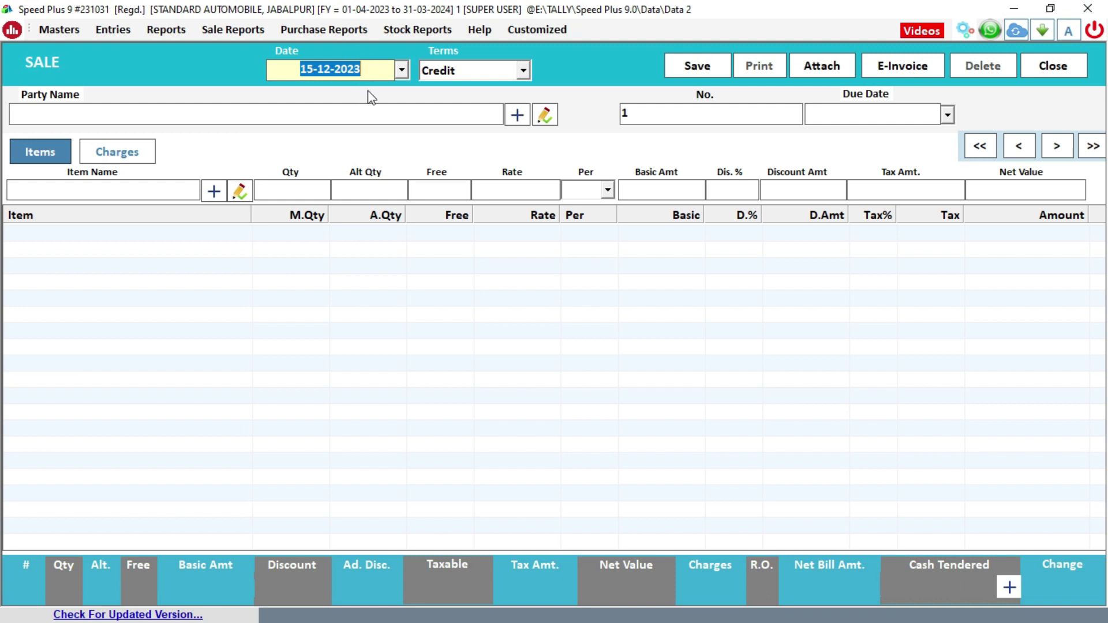
{"action": "left_click", "coordinate": [401, 71]}
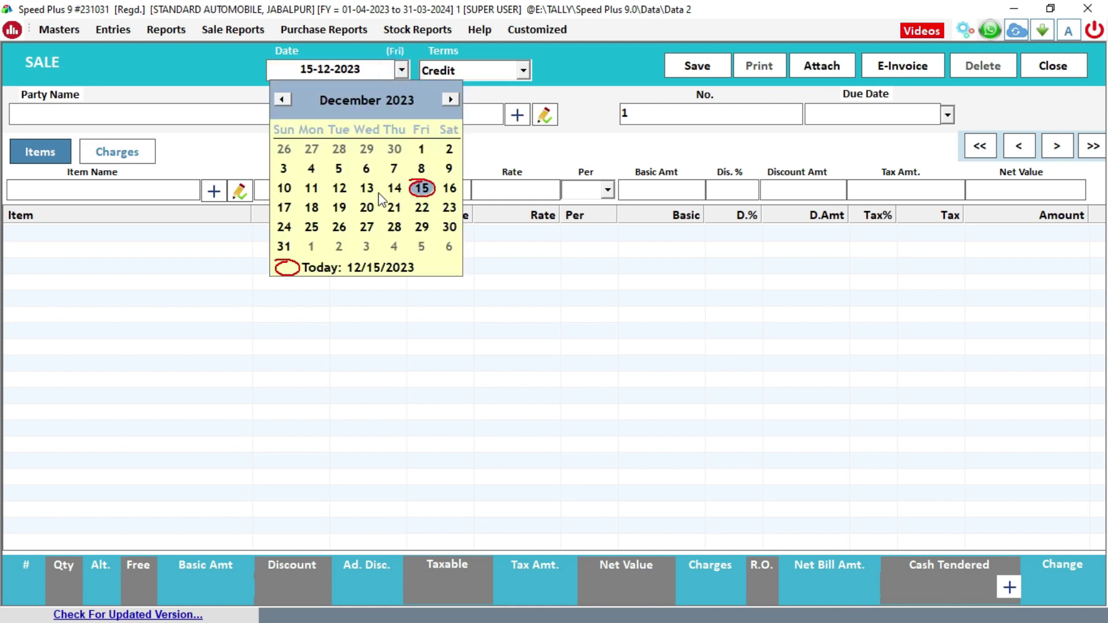
{"action": "left_click", "coordinate": [420, 188]}
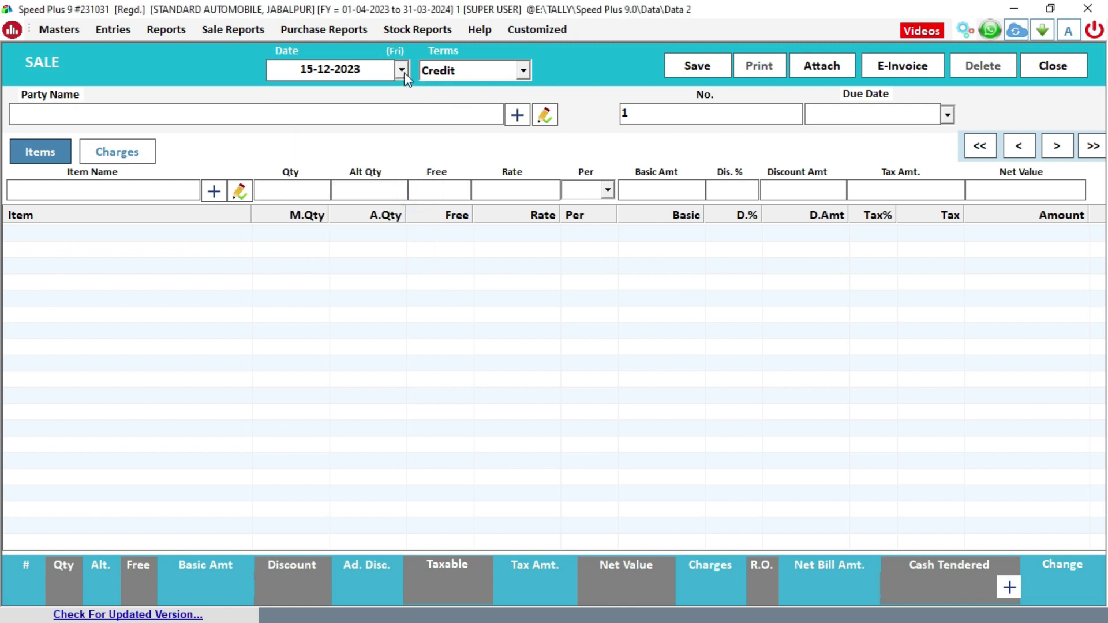
{"action": "left_click", "coordinate": [373, 71]}
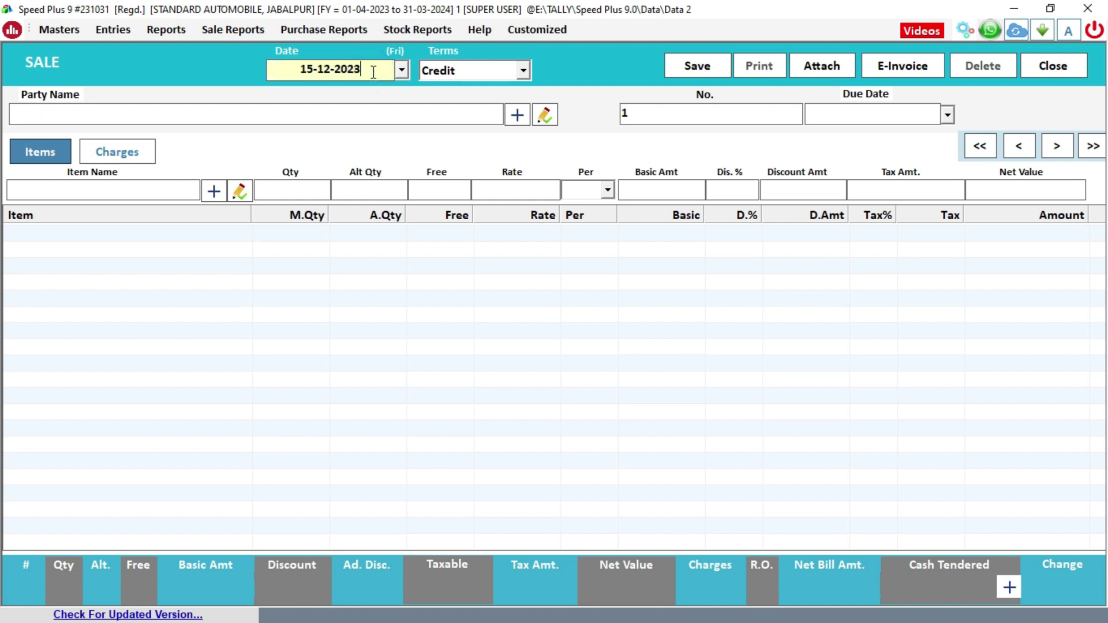
{"action": "key", "text": "Return"}
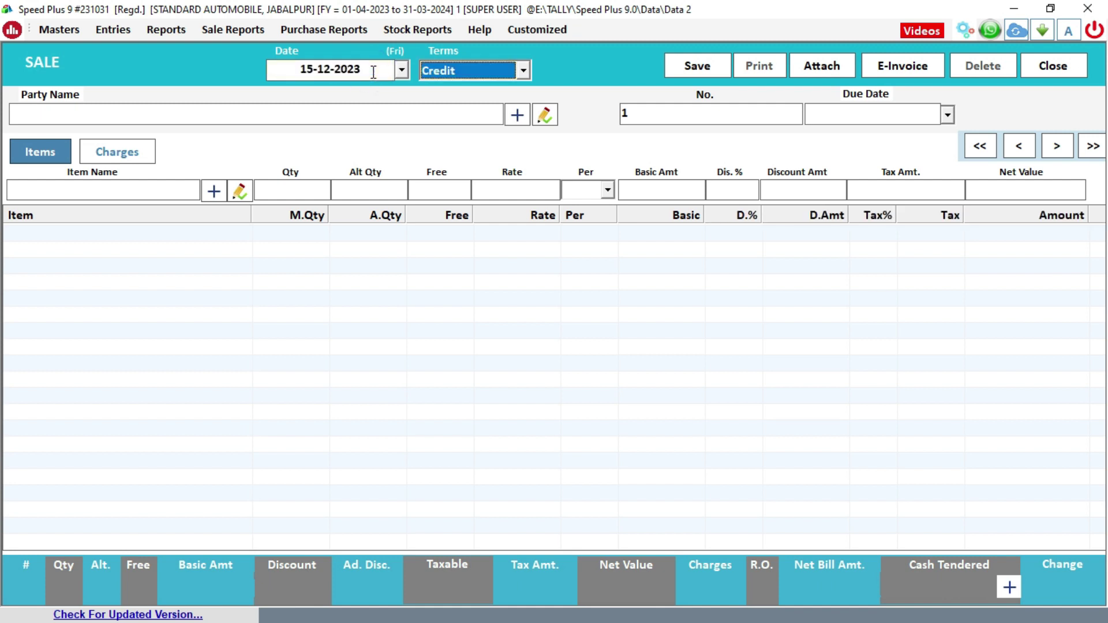
{"action": "left_click", "coordinate": [524, 71]}
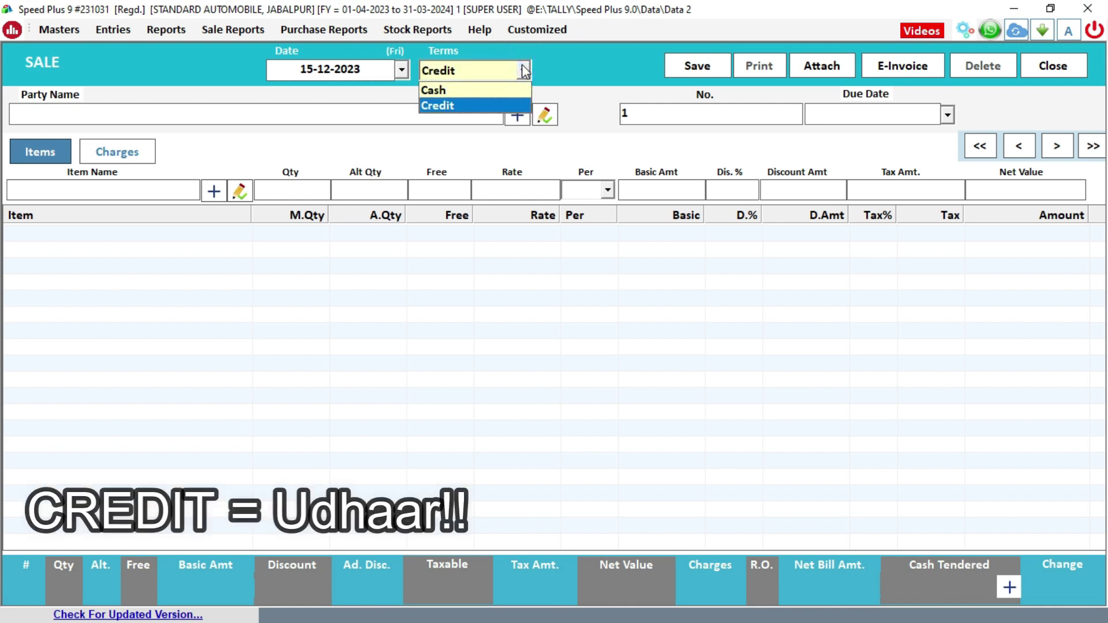
{"action": "key", "text": "Up"}
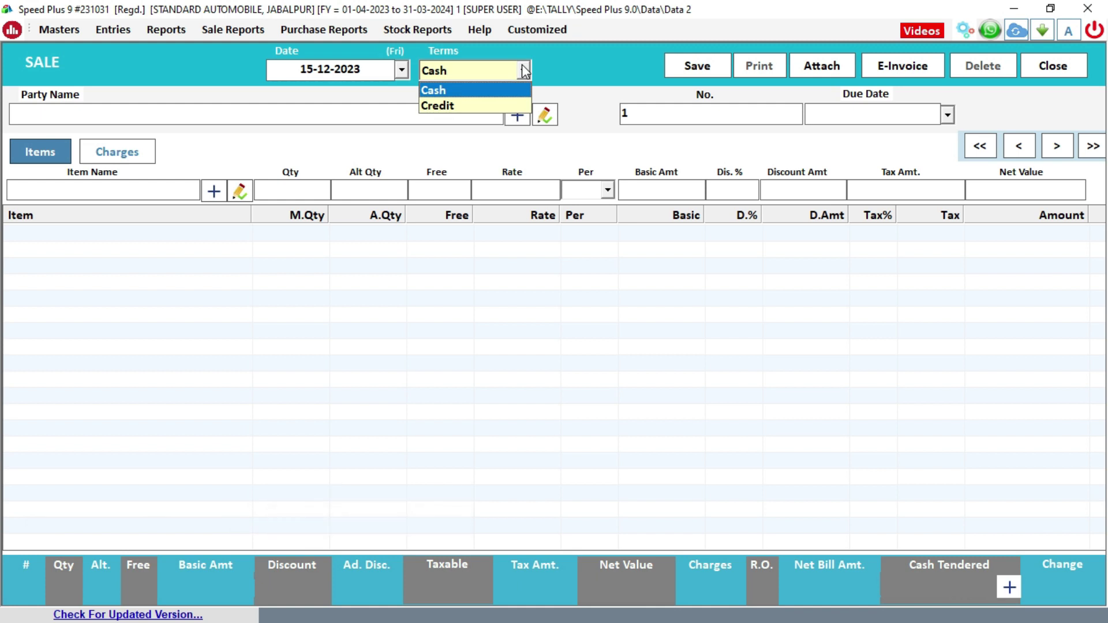
{"action": "key", "text": "Down"}
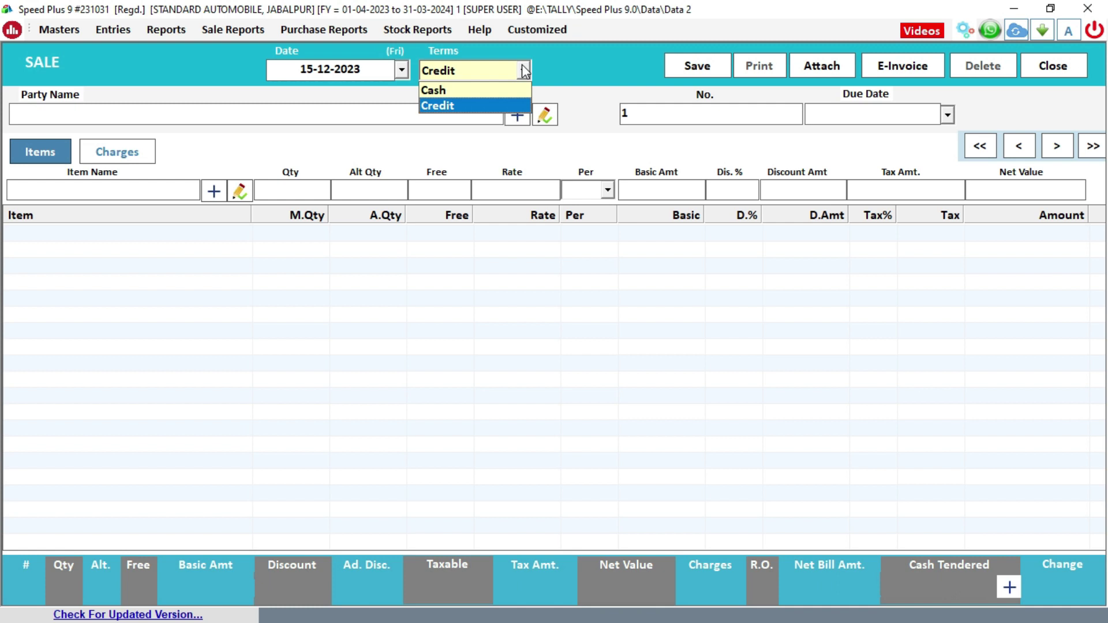
{"action": "key", "text": "Return"}
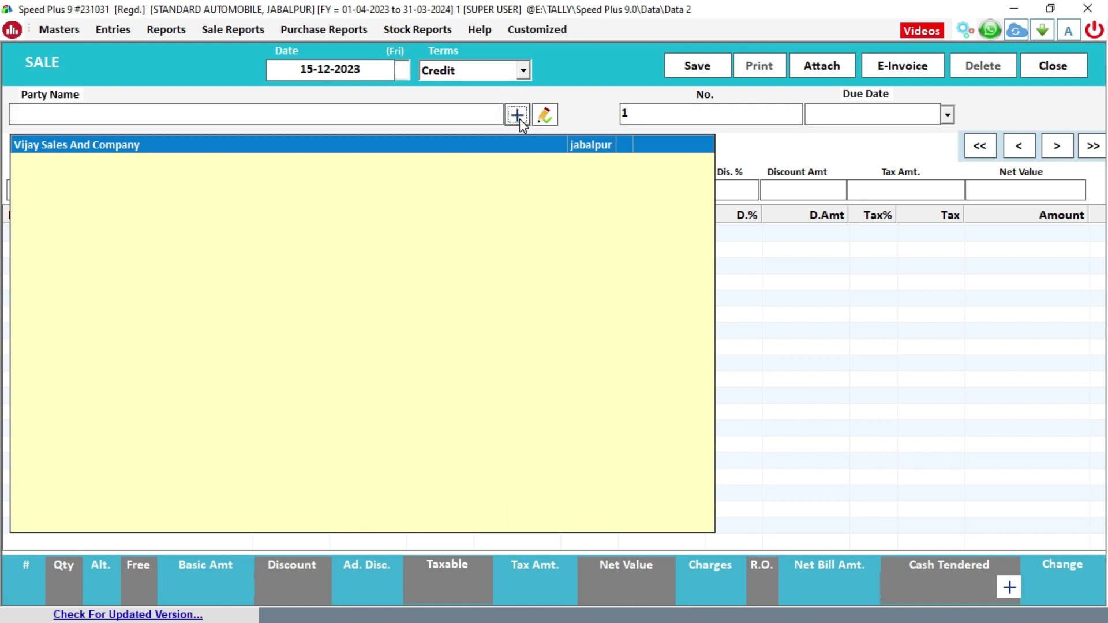
- Begin a new party account named Viral Tech in the CUSTOMERS group, without an opening balance
{"action": "left_click", "coordinate": [520, 119]}
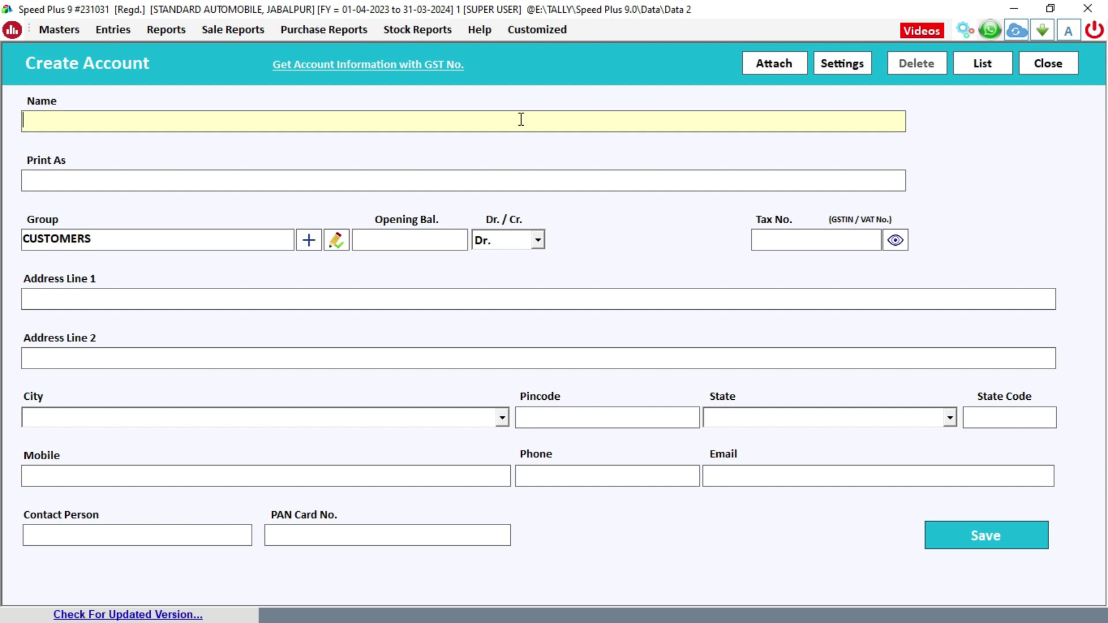
{"action": "type", "text": "viral tech"}
{"action": "key", "text": "Return"}
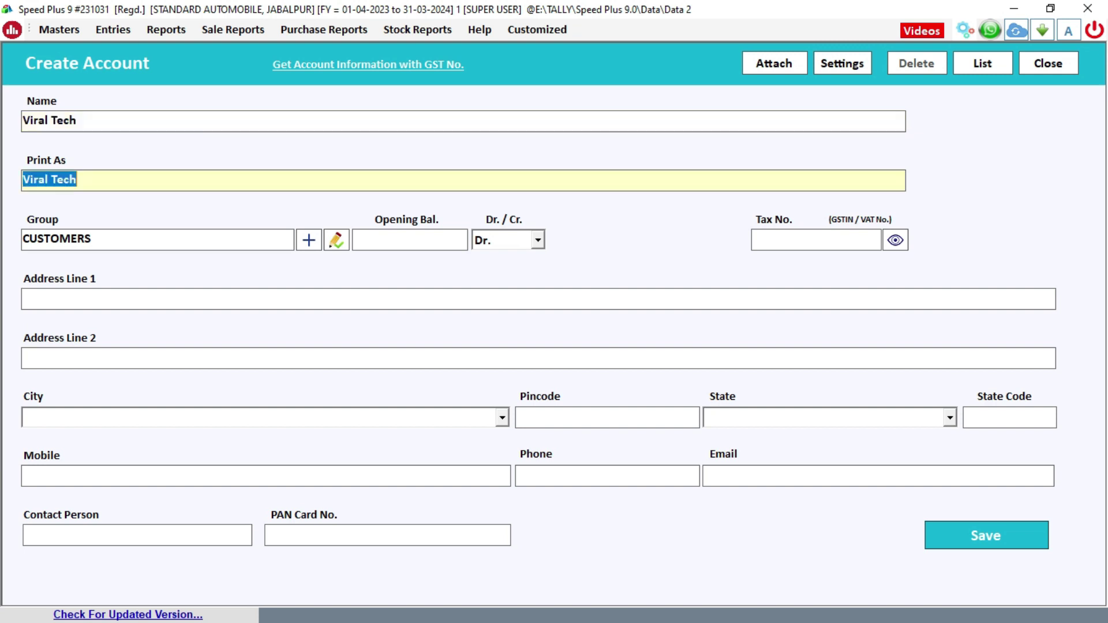
{"action": "key", "text": "Return"}
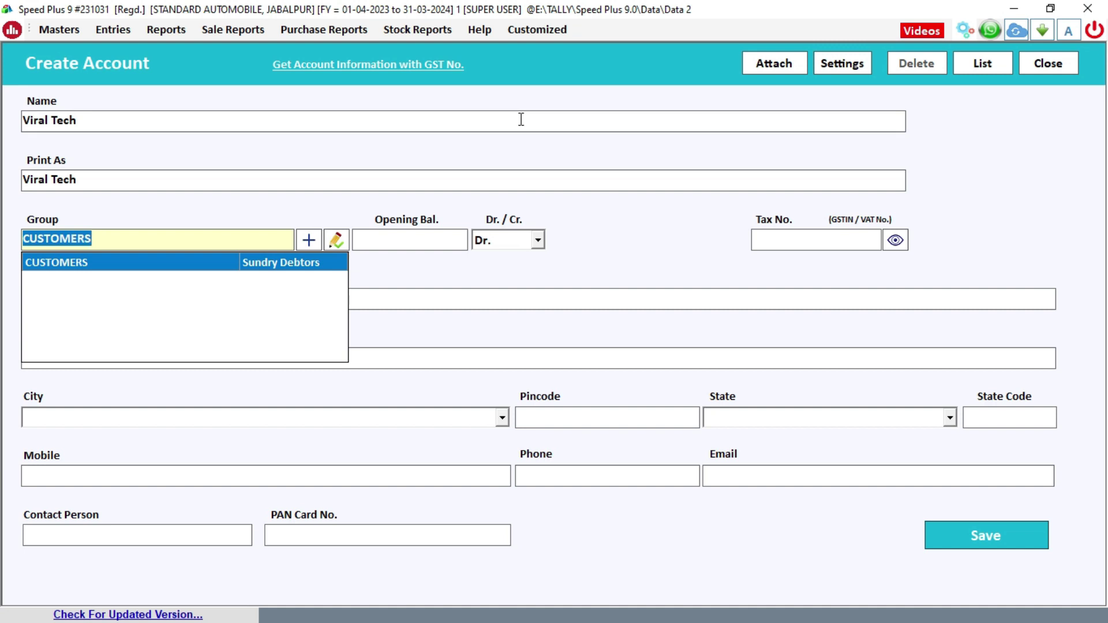
{"action": "key", "text": "Return"}
{"action": "key", "text": "Return"}
{"action": "key", "text": "Return"}
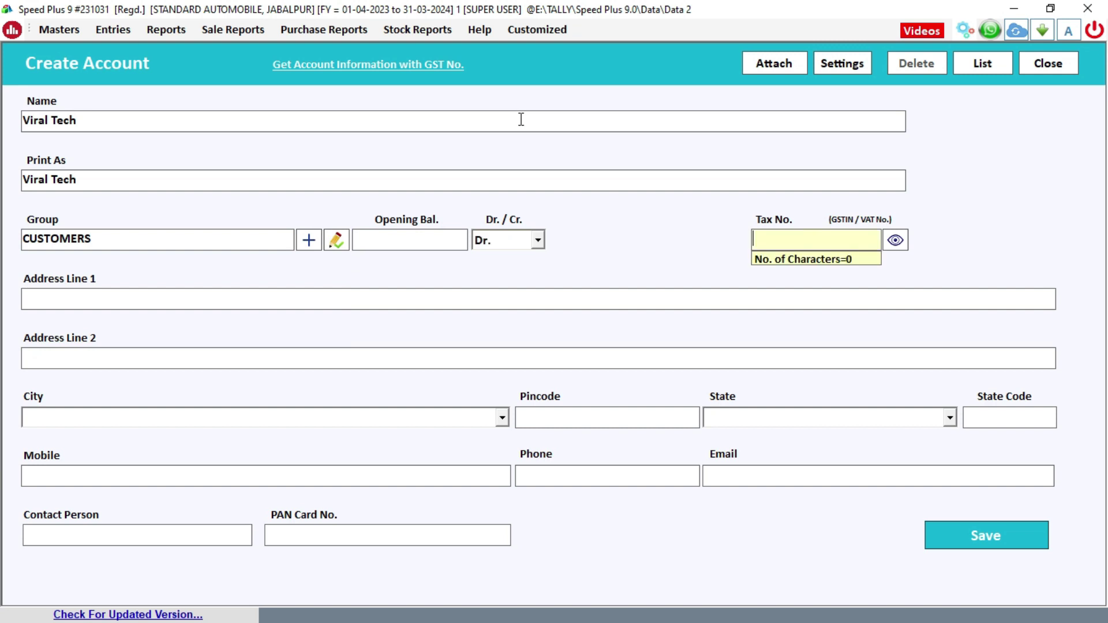
- Leave the new account's tax, address, contact and additional information blank and save the account
{"action": "key", "text": "Return"}
{"action": "key", "text": "Return"}
{"action": "key", "text": "Return"}
{"action": "key", "text": "Return"}
{"action": "key", "text": "Return"}
{"action": "key", "text": "Return"}
{"action": "key", "text": "Return"}
{"action": "key", "text": "Return"}
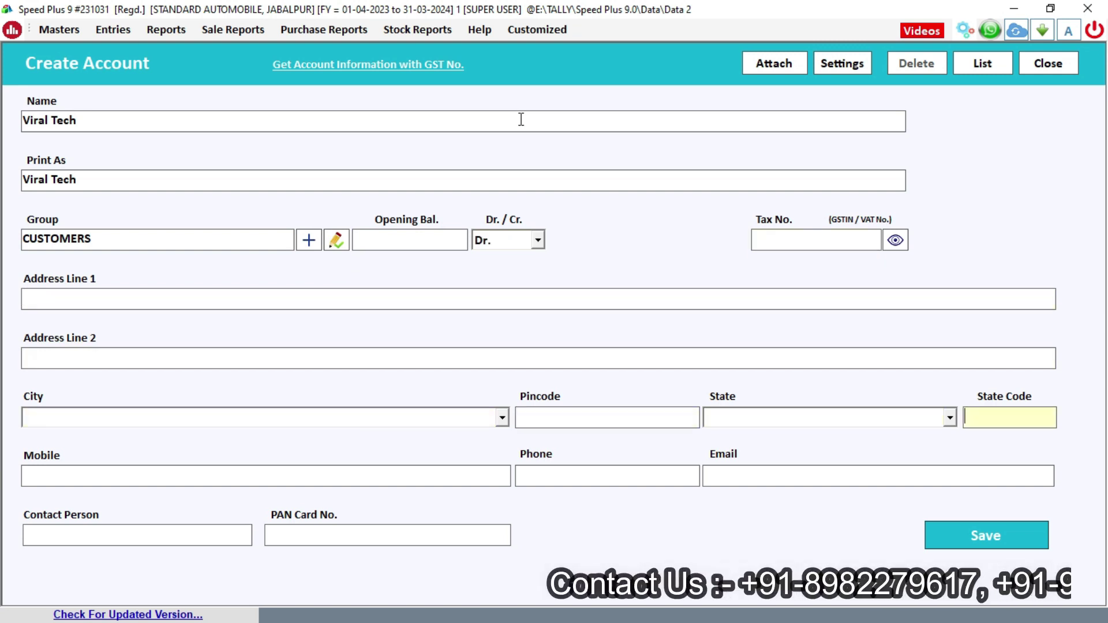
{"action": "key", "text": "Return"}
{"action": "key", "text": "Return"}
{"action": "key", "text": "Return"}
{"action": "key", "text": "Return"}
{"action": "key", "text": "Return"}
{"action": "key", "text": "Return"}
{"action": "key", "text": "Return"}
{"action": "key", "text": "Return"}
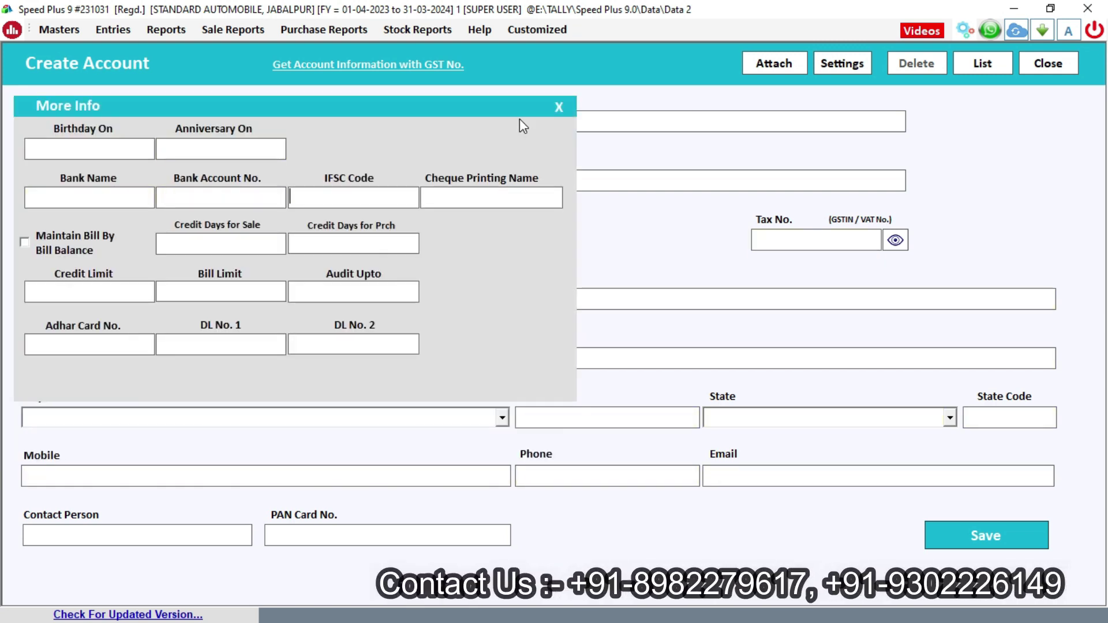
{"action": "key", "text": "Return"}
{"action": "key", "text": "Return"}
{"action": "key", "text": "Return"}
{"action": "key", "text": "Return"}
{"action": "key", "text": "Return"}
{"action": "key", "text": "Return"}
{"action": "key", "text": "Return"}
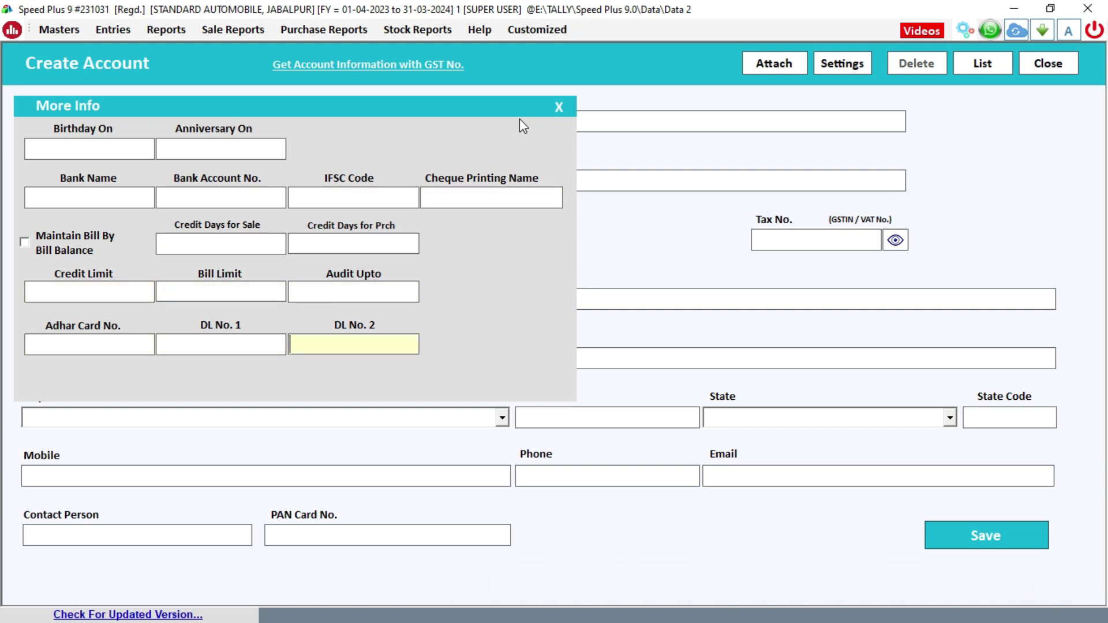
{"action": "key", "text": "Return"}
{"action": "key", "text": "Return"}
{"action": "key", "text": "Return"}
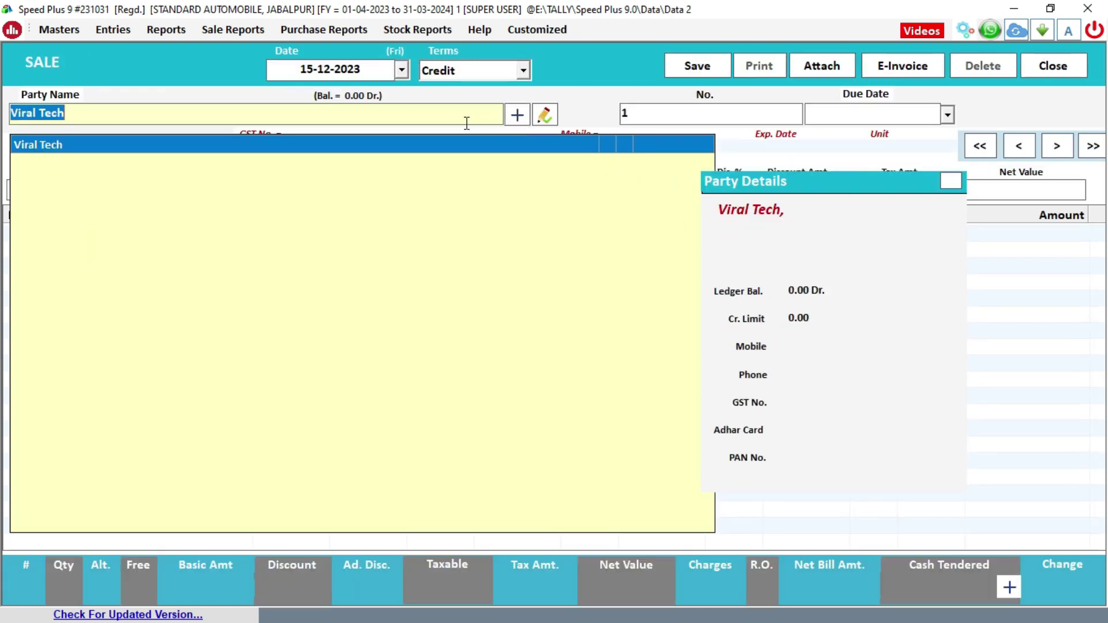
- Replace the bill's party with Vijay Sales And Company, keeping bill number 1 and due date 15-12-2023
{"action": "left_click", "coordinate": [467, 123]}
{"action": "key", "text": "BackSpace"}
{"action": "key", "text": "BackSpace"}
{"action": "key", "text": "BackSpace"}
{"action": "key", "text": "BackSpace"}
{"action": "key", "text": "BackSpace"}
{"action": "key", "text": "BackSpace"}
{"action": "key", "text": "BackSpace"}
{"action": "key", "text": "BackSpace"}
{"action": "key", "text": "BackSpace"}
{"action": "key", "text": "BackSpace"}
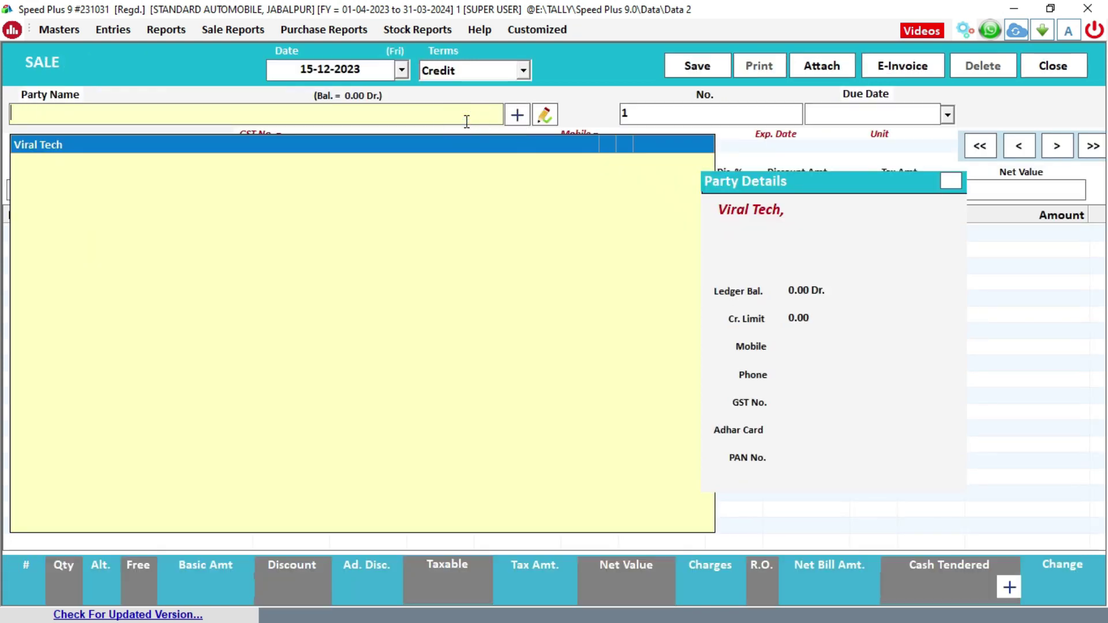
{"action": "key", "text": "Down"}
{"action": "key", "text": "Up"}
{"action": "key", "text": "Down"}
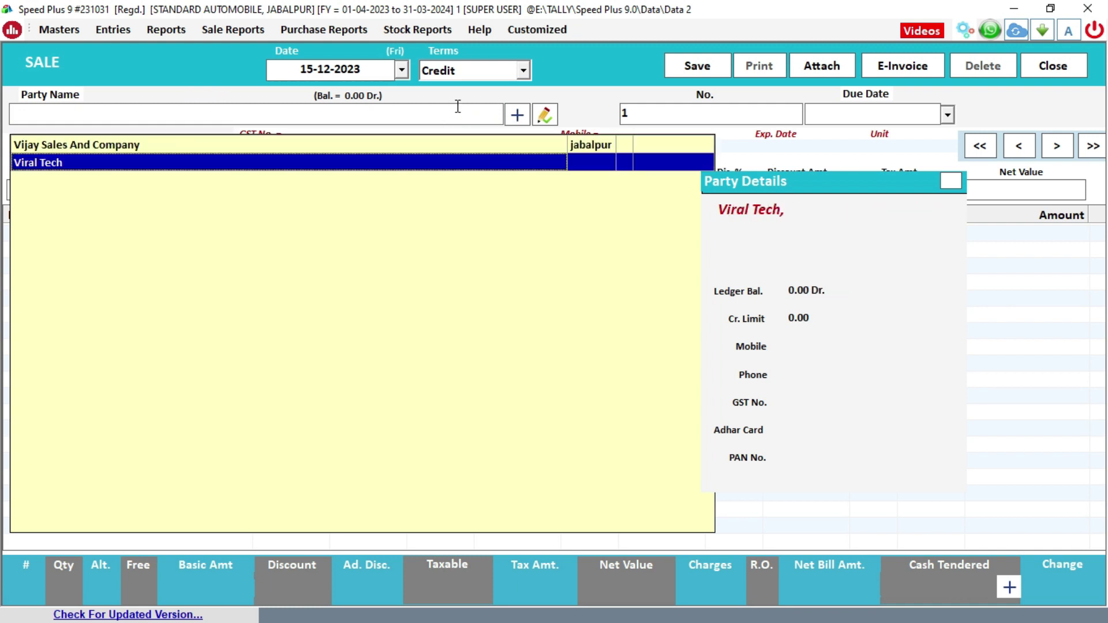
{"action": "left_click", "coordinate": [445, 145]}
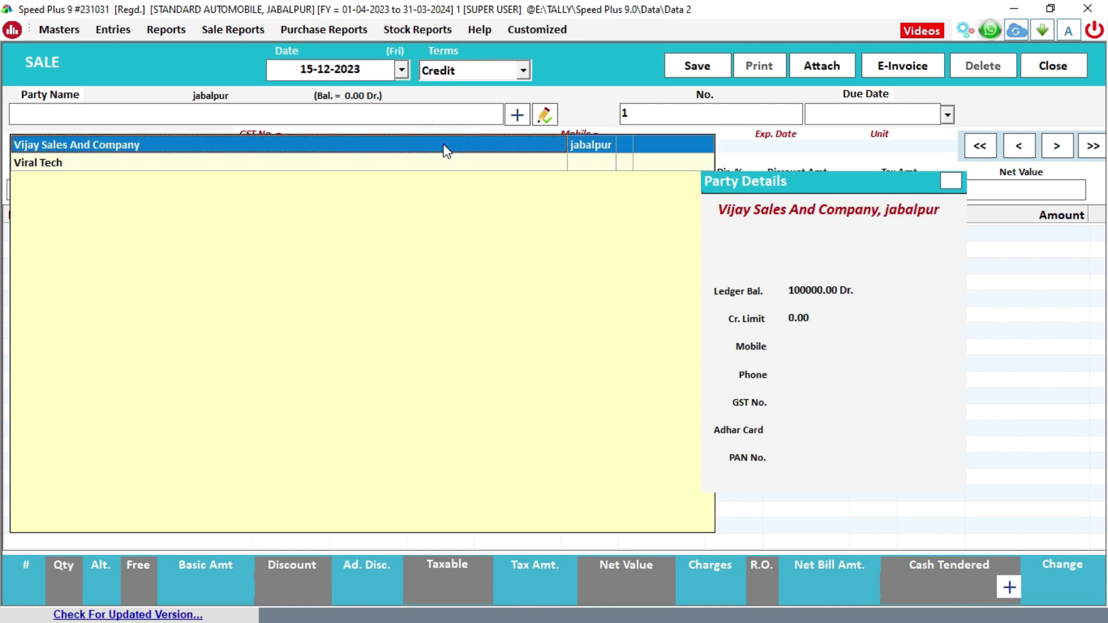
{"action": "left_click", "coordinate": [443, 144]}
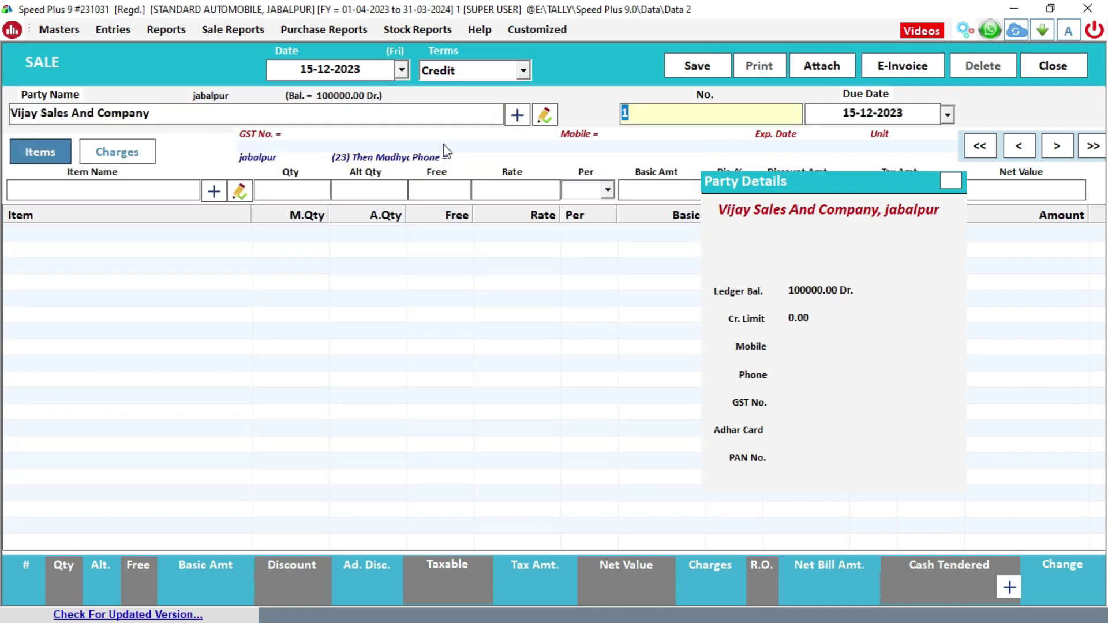
{"action": "key", "text": "Return"}
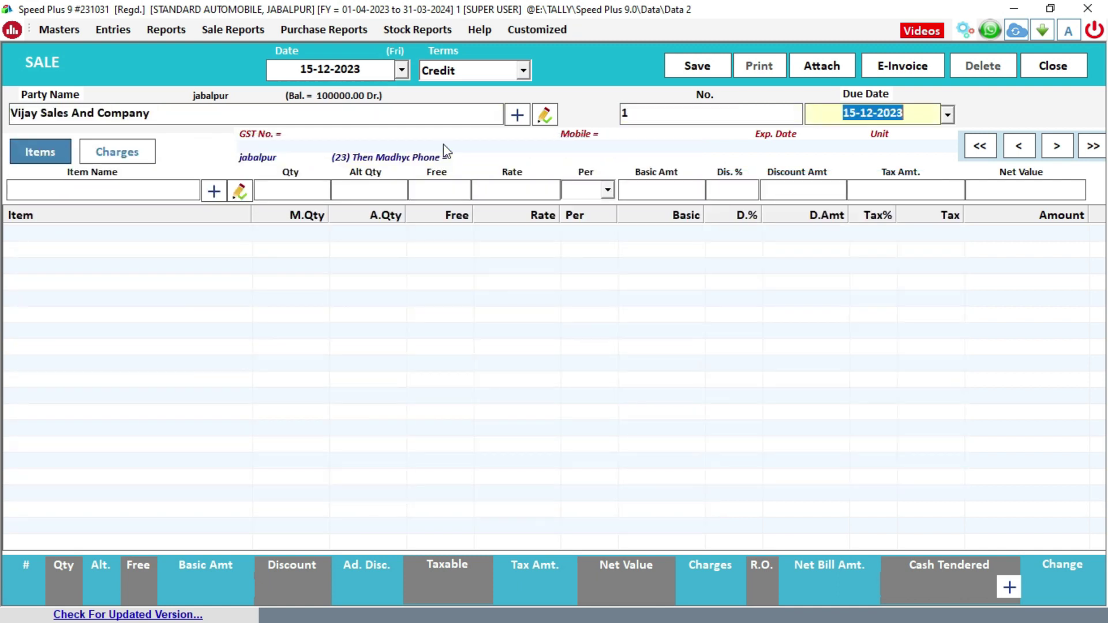
{"action": "key", "text": "Return"}
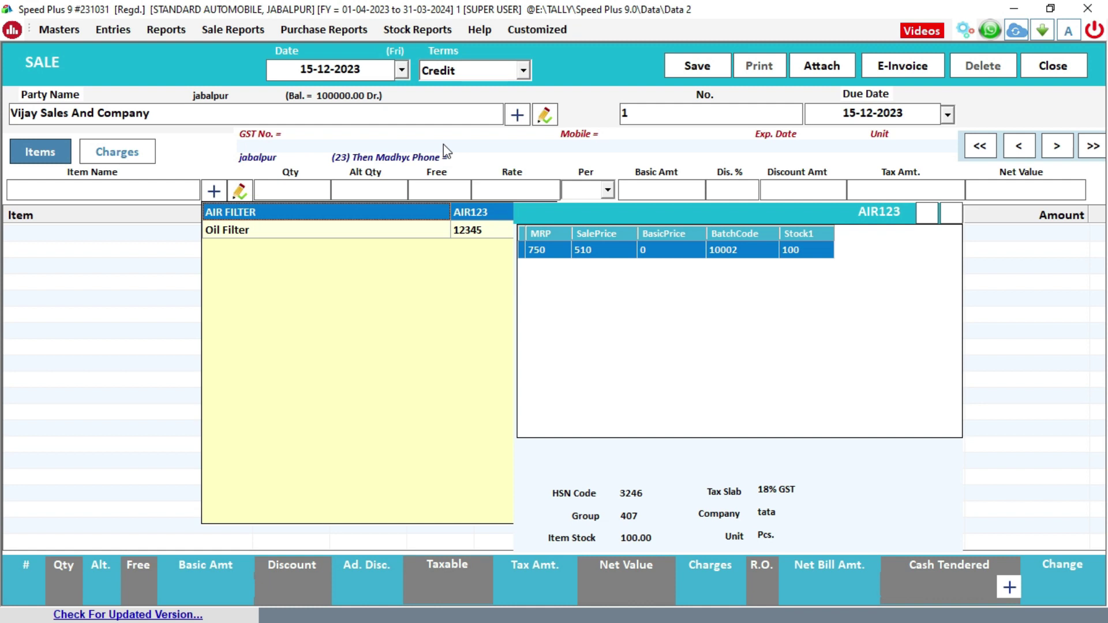
- Enter the AIR FILTER item on the bill with a quantity of 10 pcs. and a rate of 500
{"action": "key", "text": "Down"}
{"action": "key", "text": "Up"}
{"action": "key", "text": "Return"}
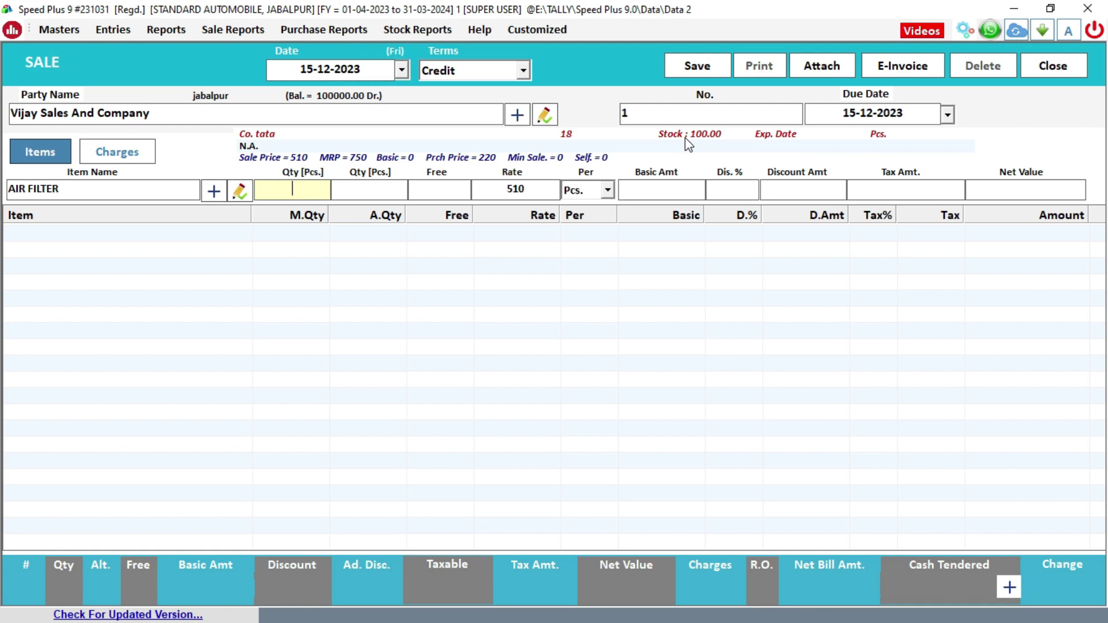
{"action": "type", "text": "10"}
{"action": "key", "text": "Return"}
{"action": "key", "text": "Return"}
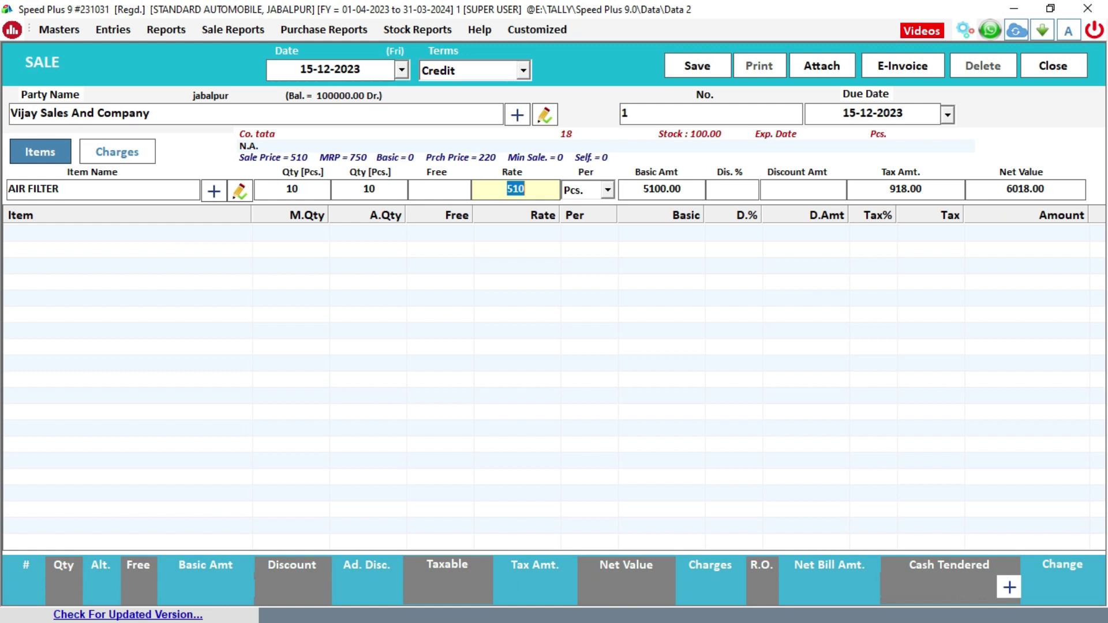
{"action": "type", "text": "500"}
{"action": "key", "text": "Return"}
{"action": "key", "text": "Return"}
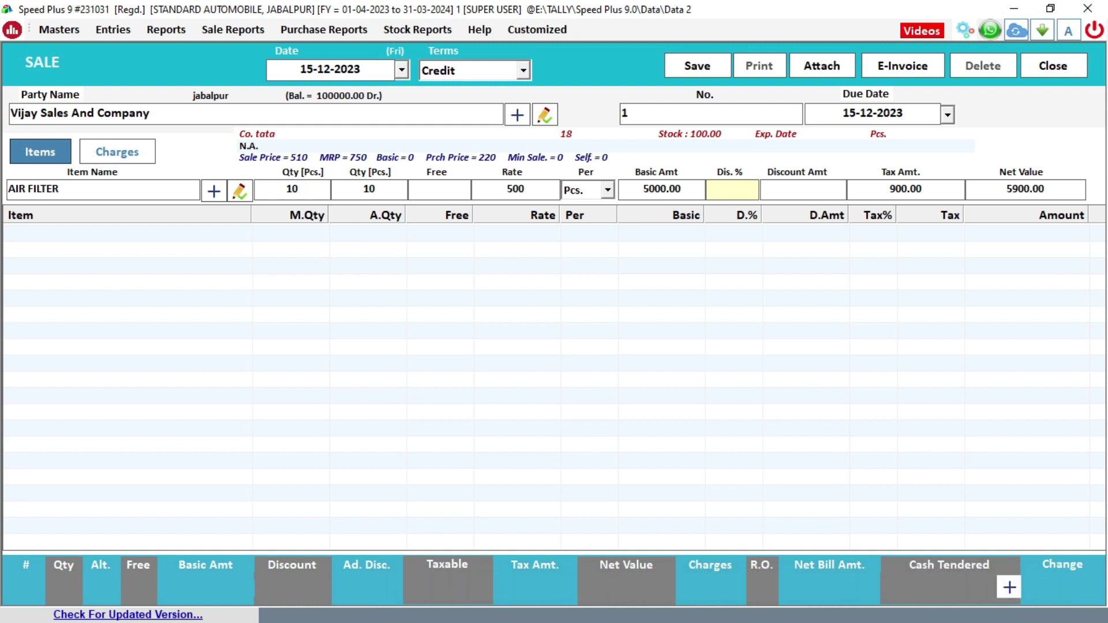
- Give the AIR FILTER line a 5% discount and add it to the bill
{"action": "type", "text": "5"}
{"action": "key", "text": "Return"}
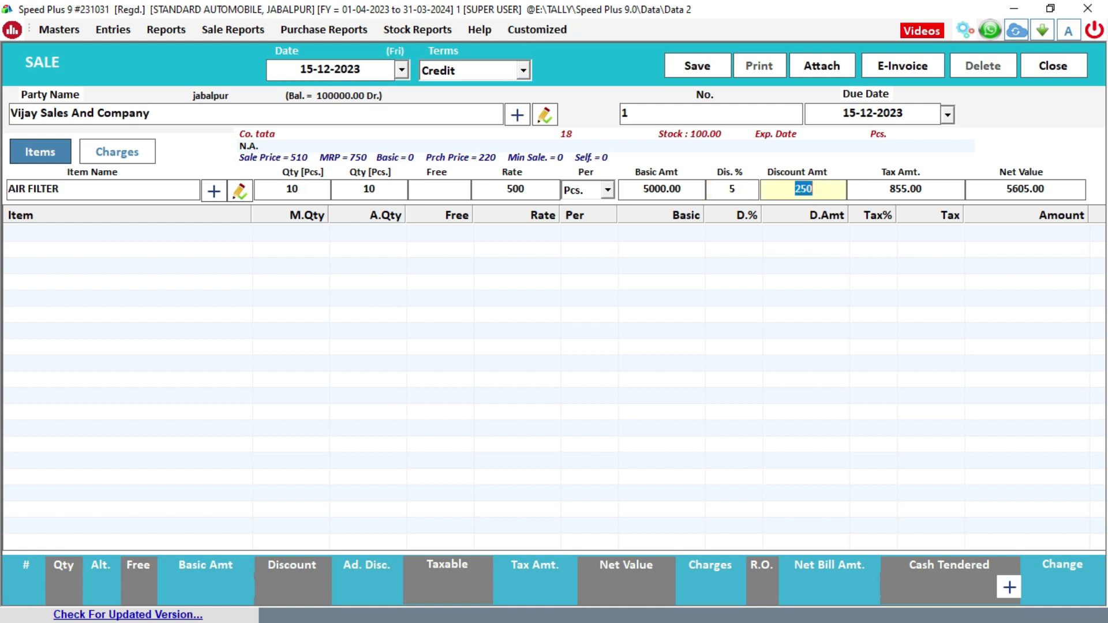
{"action": "key", "text": "Return"}
{"action": "key", "text": "Return"}
{"action": "key", "text": "Return"}
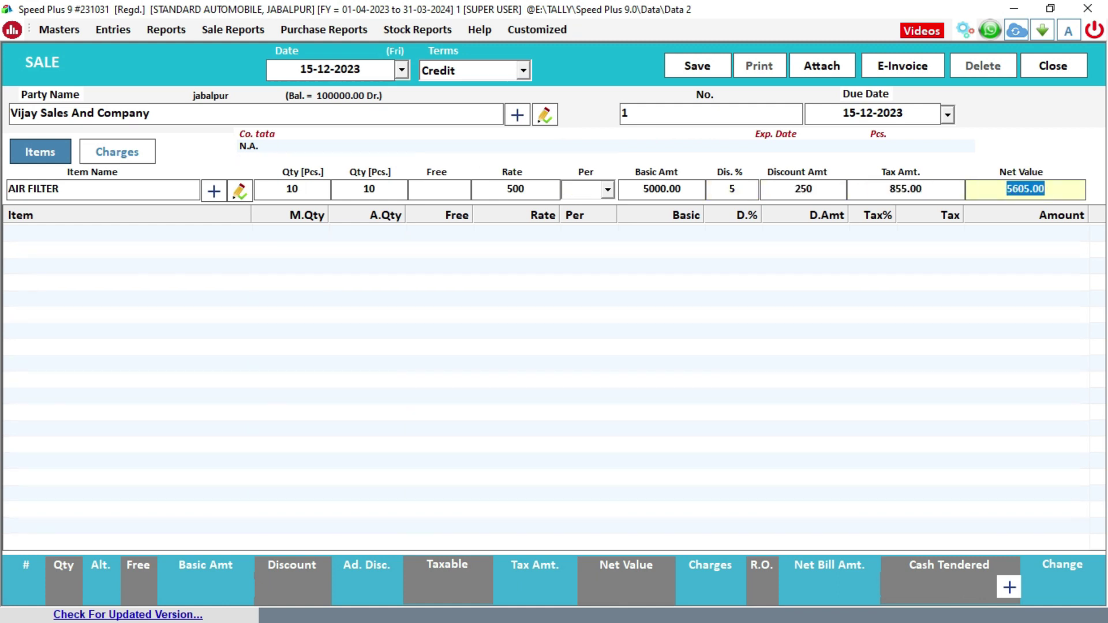
- Enter the Oil Filter item on the bill with a quantity of 7 pcs. and a rate of 520
{"action": "key", "text": "Down"}
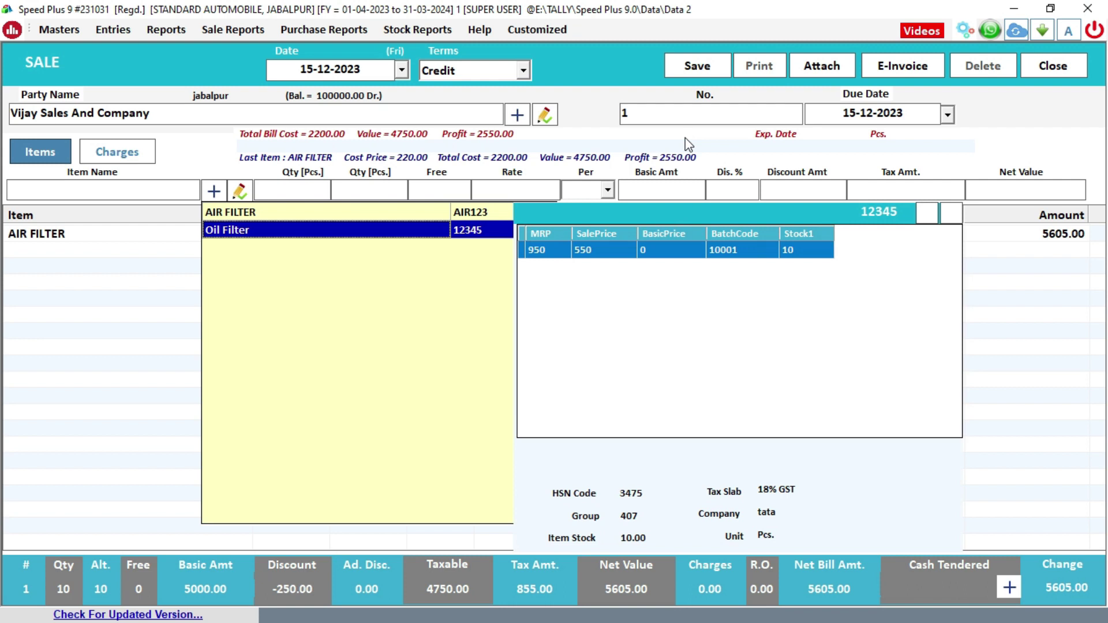
{"action": "key", "text": "Return"}
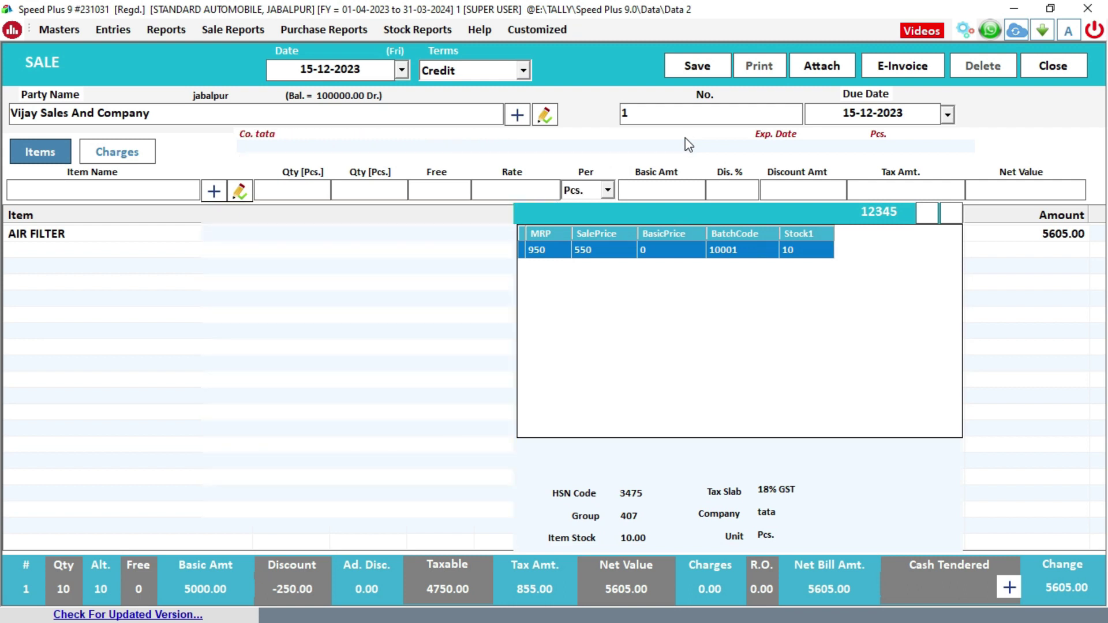
{"action": "key", "text": "Return"}
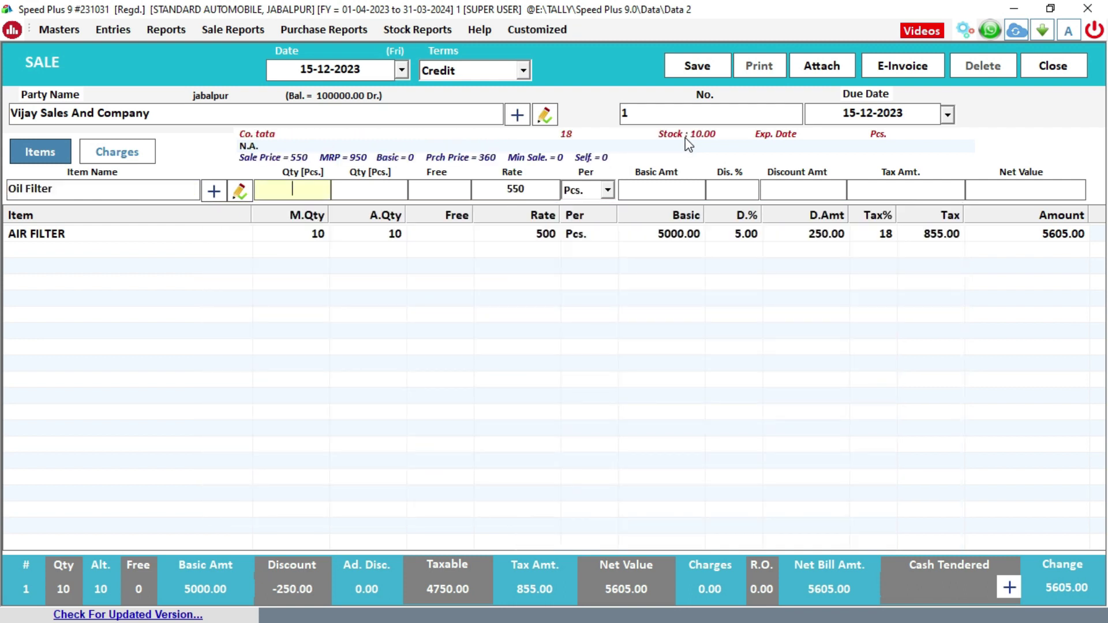
{"action": "type", "text": "7"}
{"action": "key", "text": "Return"}
{"action": "key", "text": "Return"}
{"action": "key", "text": "Return"}
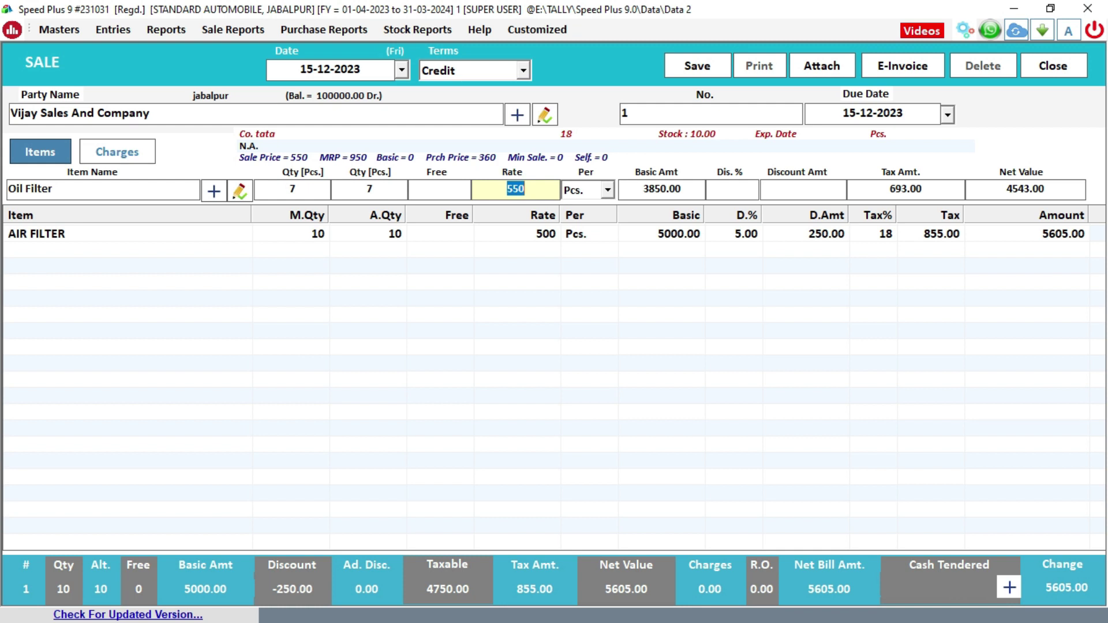
{"action": "type", "text": "520"}
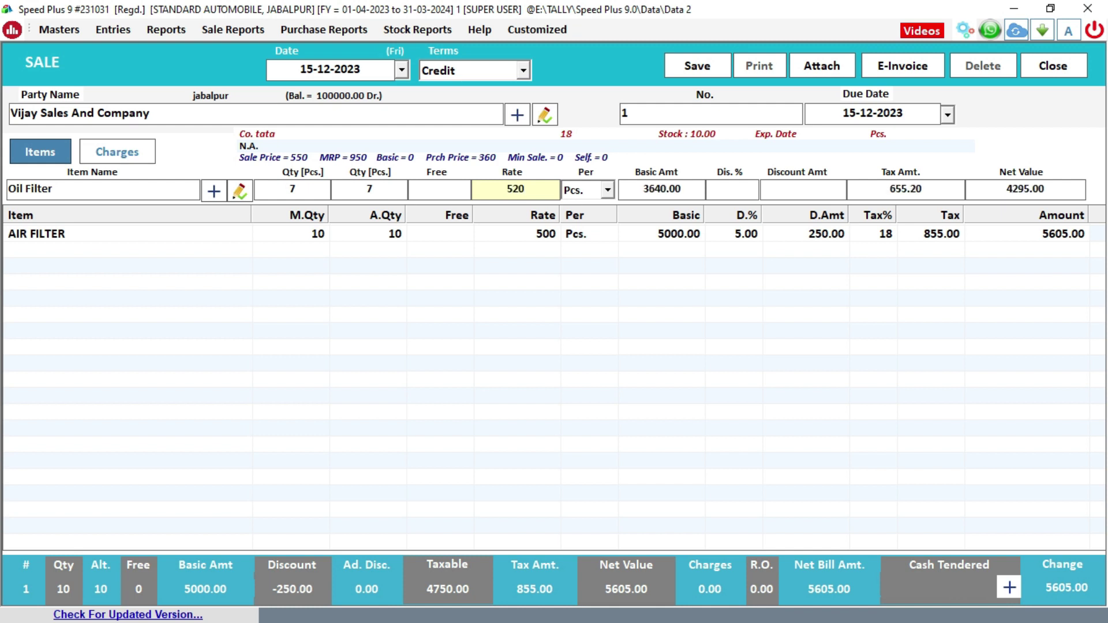
{"action": "key", "text": "Return"}
{"action": "key", "text": "Return"}
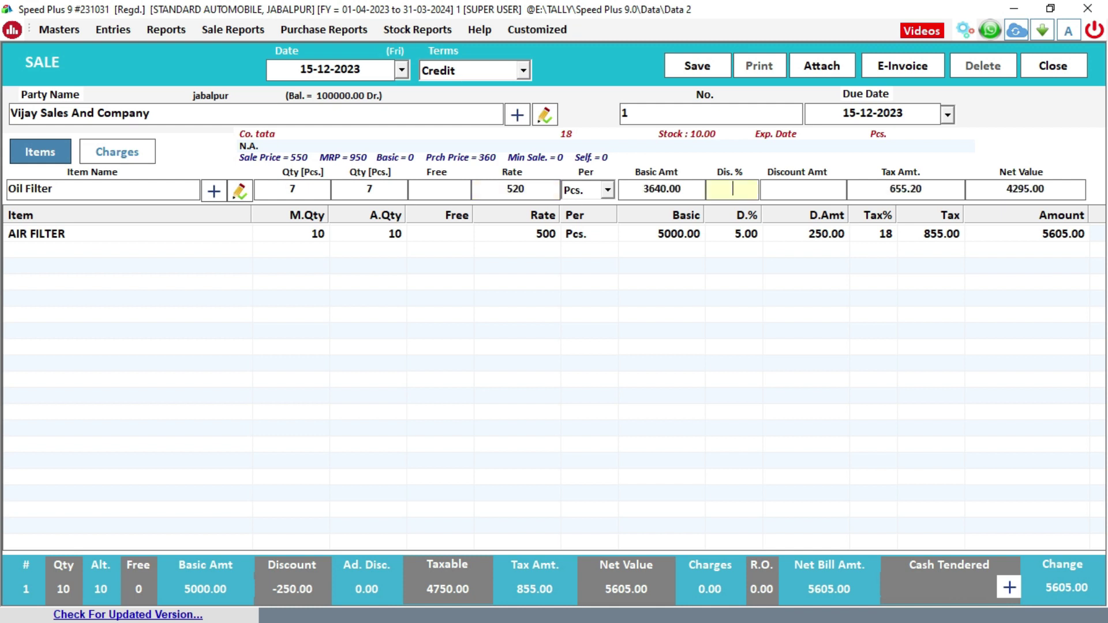
- Give the Oil Filter line a 6% discount and add it to the bill
{"action": "type", "text": "6"}
{"action": "key", "text": "Return"}
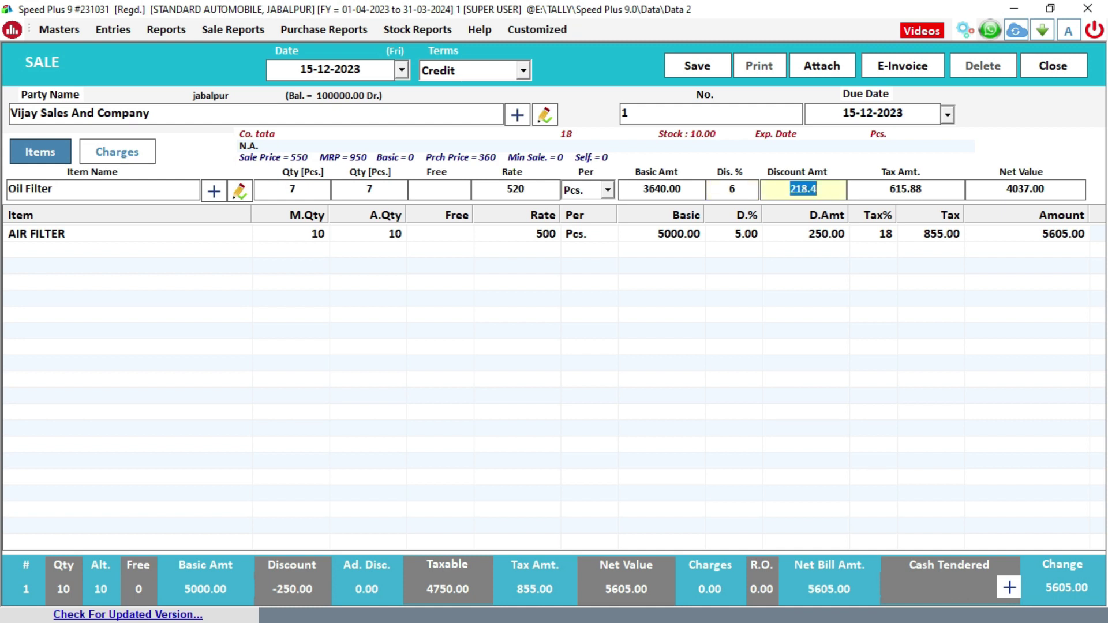
{"action": "key", "text": "Return"}
{"action": "key", "text": "Return"}
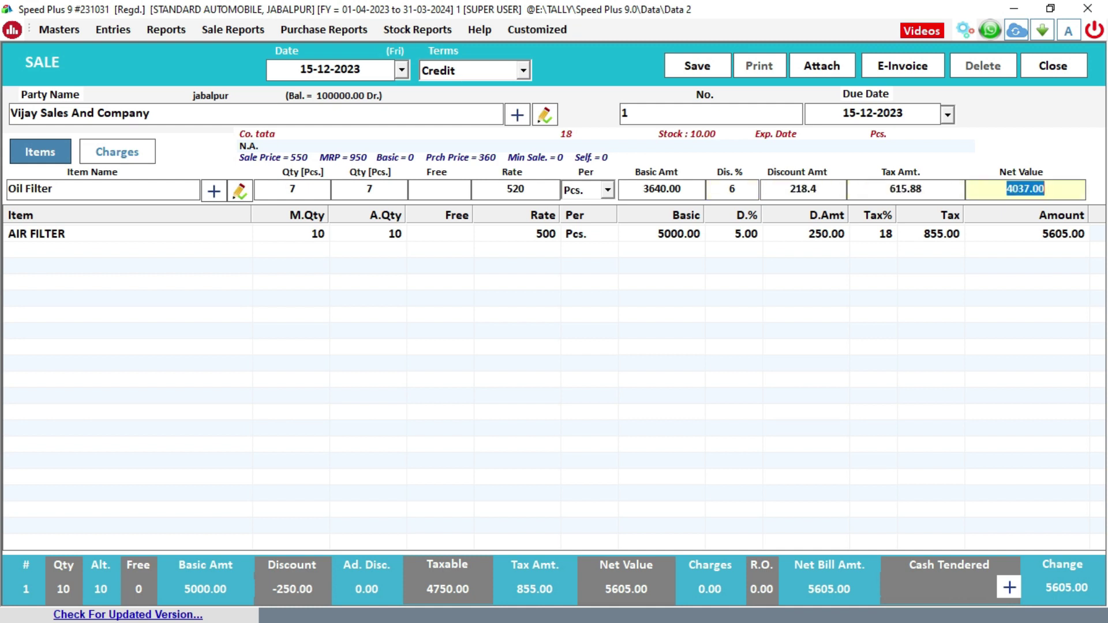
{"action": "key", "text": "Return"}
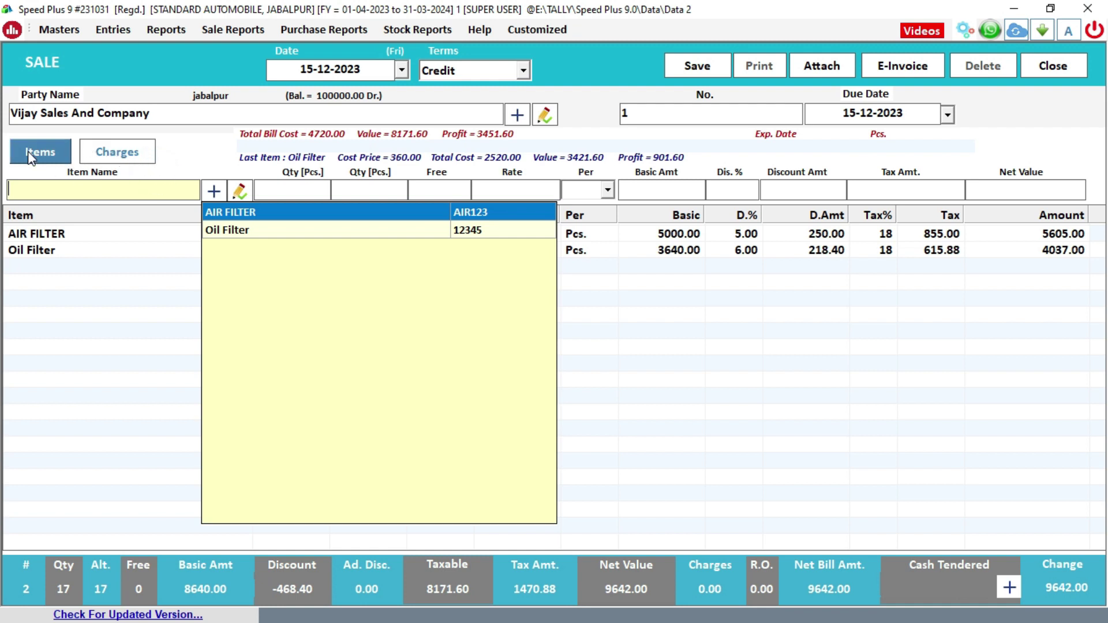
- Add a Labour charge of 1000 to the bill's other charges, with no remarks
{"action": "left_click", "coordinate": [112, 157]}
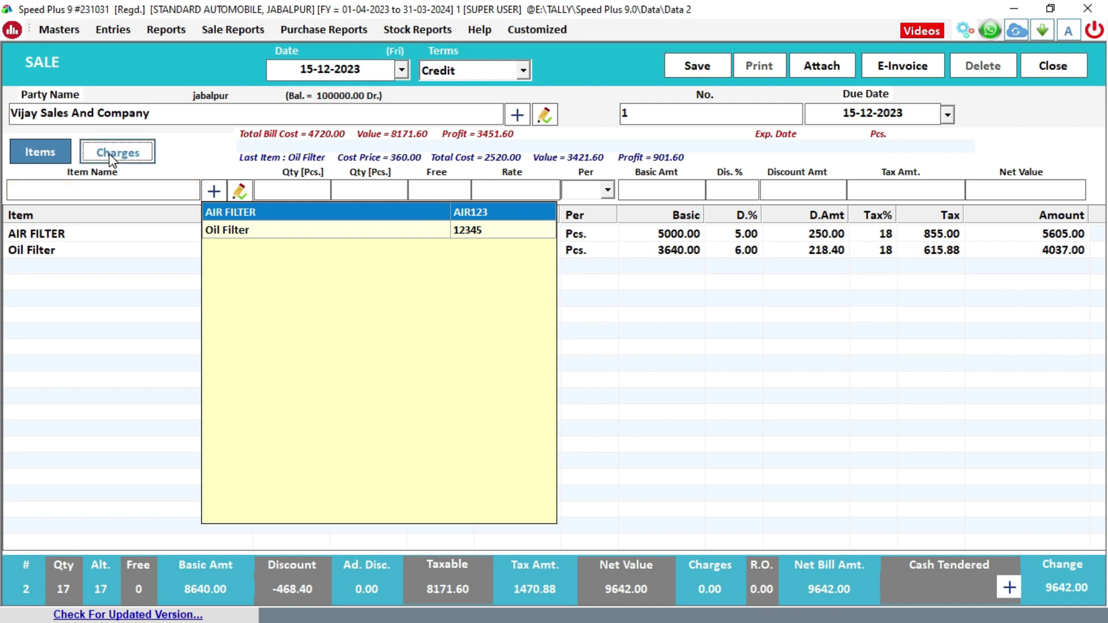
{"action": "left_click", "coordinate": [153, 197]}
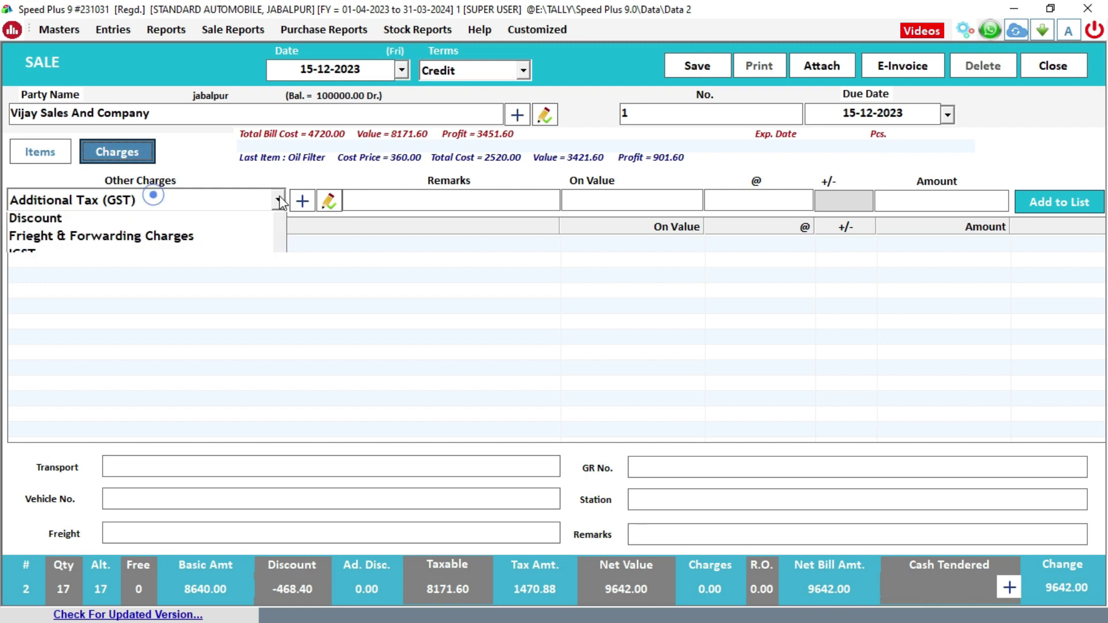
{"action": "left_click", "coordinate": [154, 196]}
{"action": "left_click", "coordinate": [153, 195]}
{"action": "key", "text": "l"}
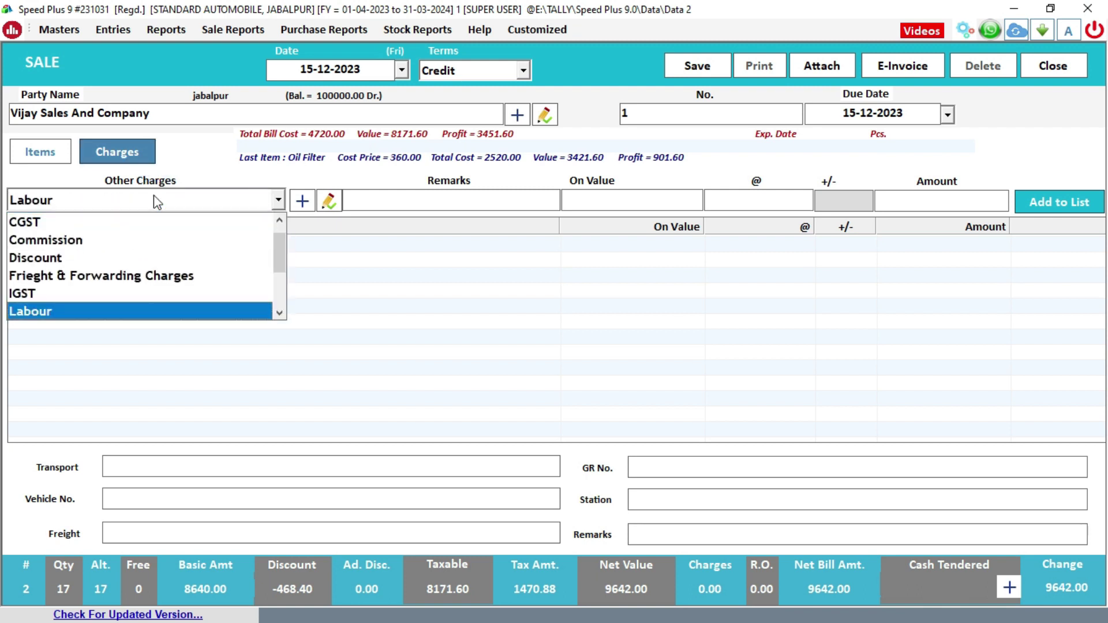
{"action": "key", "text": "Return"}
{"action": "key", "text": "Return"}
{"action": "key", "text": "BackSpace"}
{"action": "key", "text": "Return"}
{"action": "key", "text": "Return"}
{"action": "type", "text": "1000"}
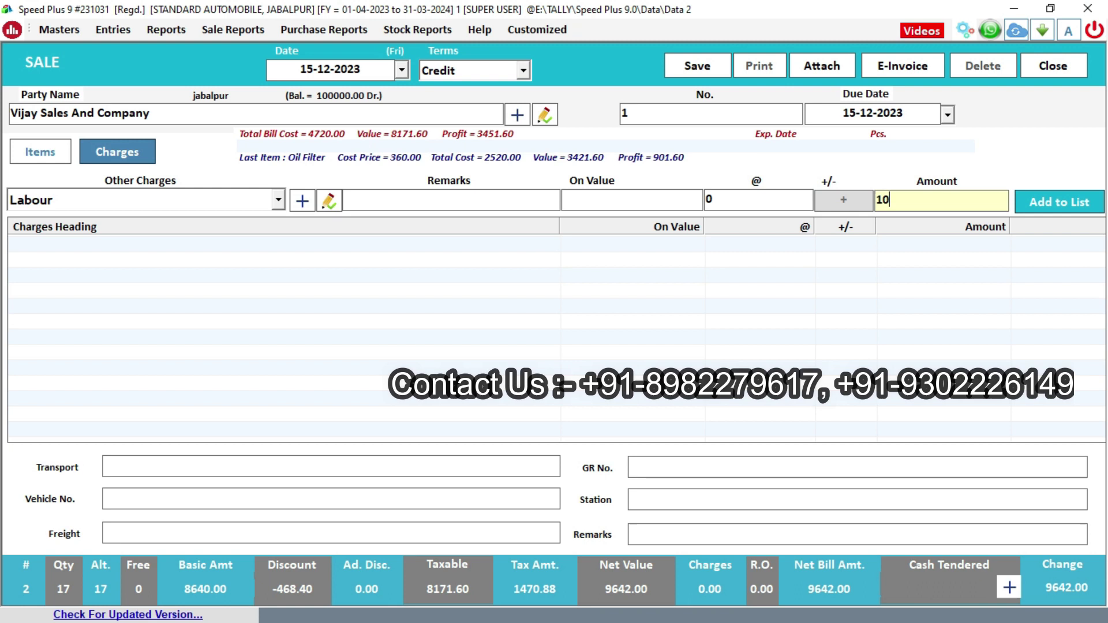
{"action": "key", "text": "Return"}
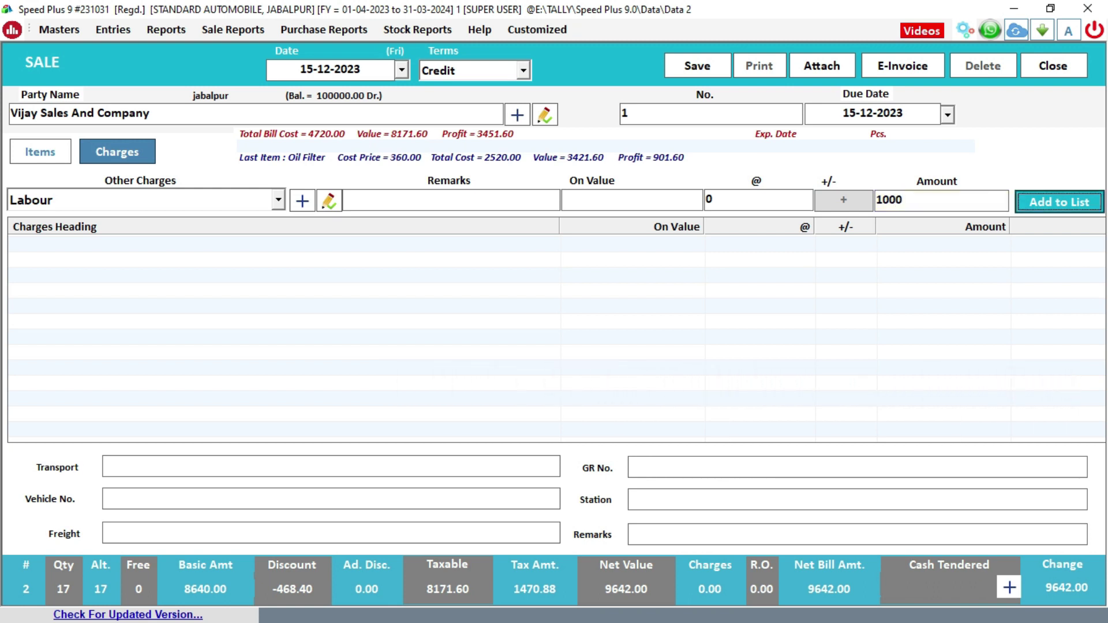
{"action": "key", "text": "Return"}
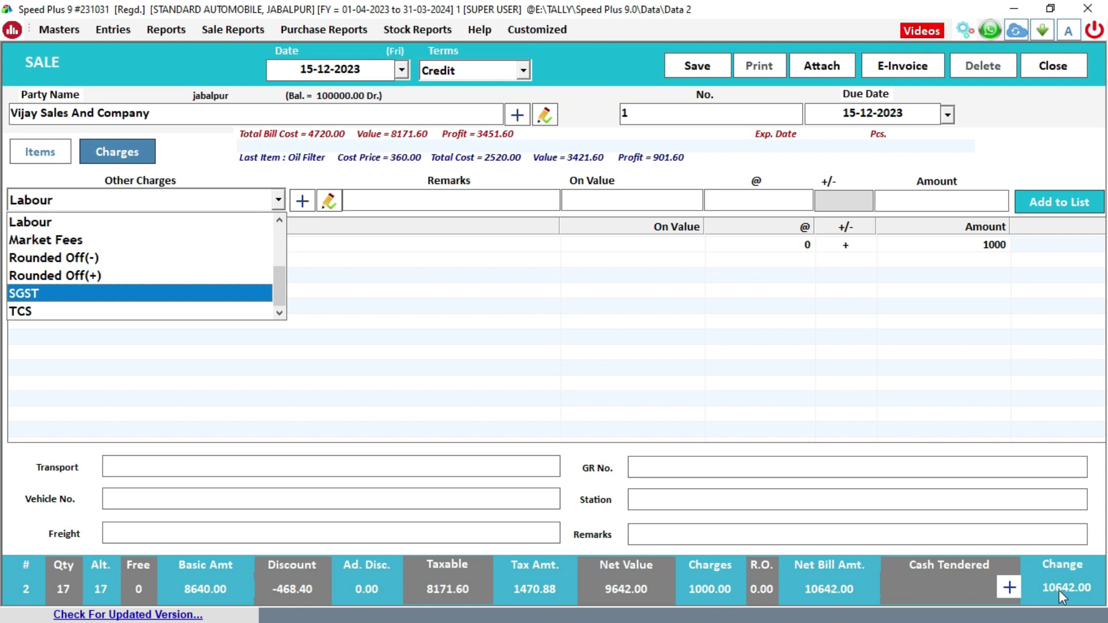
- Add Frieght & Forwarding Charges of 500 to the bill's other charges, with no remarks
{"action": "key", "text": "Up"}
{"action": "key", "text": "Up"}
{"action": "key", "text": "Up"}
{"action": "key", "text": "Up"}
{"action": "key", "text": "Up"}
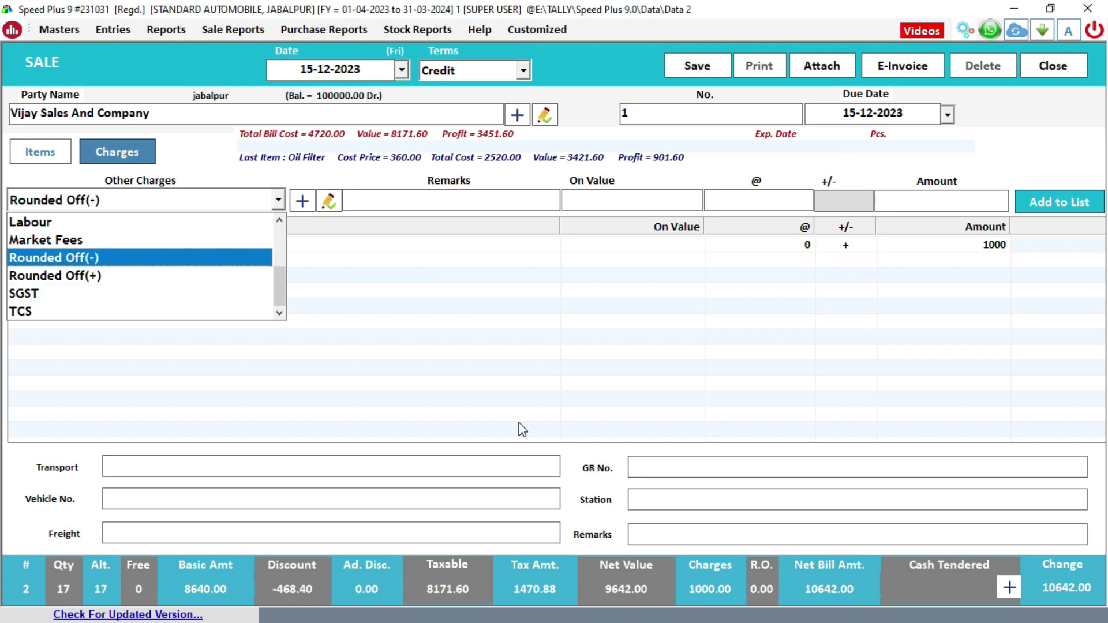
{"action": "key", "text": "Up"}
{"action": "key", "text": "Up"}
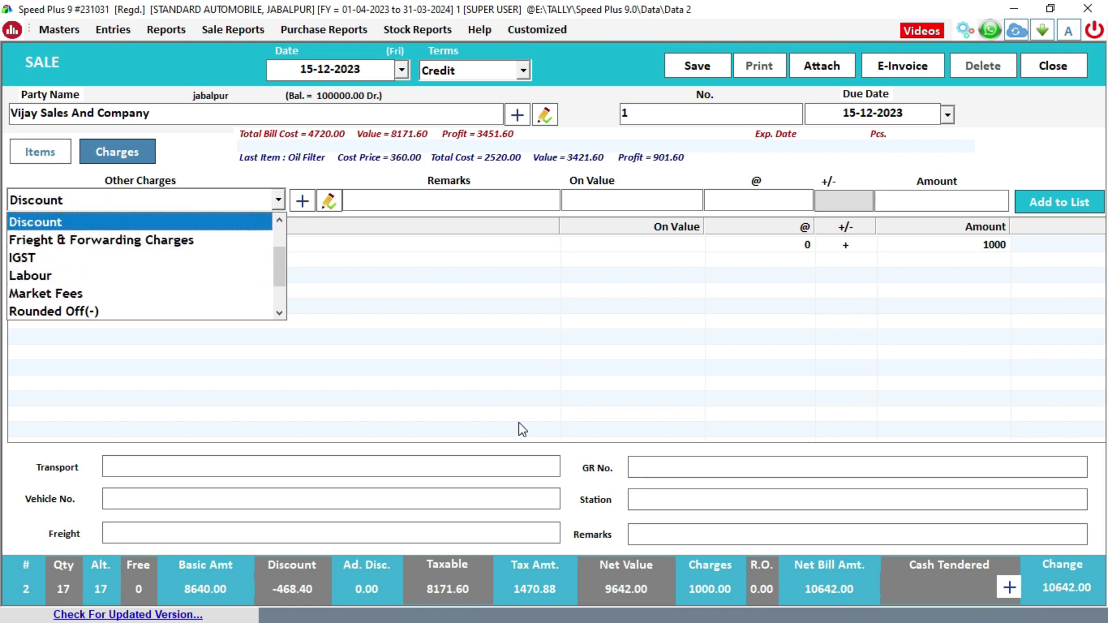
{"action": "key", "text": "Down"}
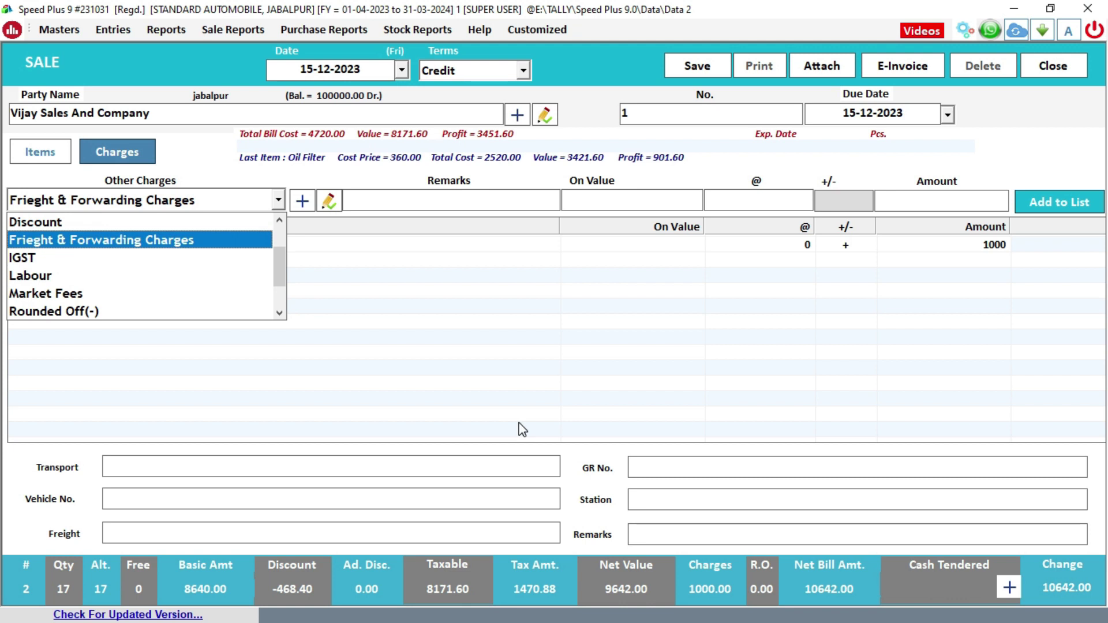
{"action": "key", "text": "Return"}
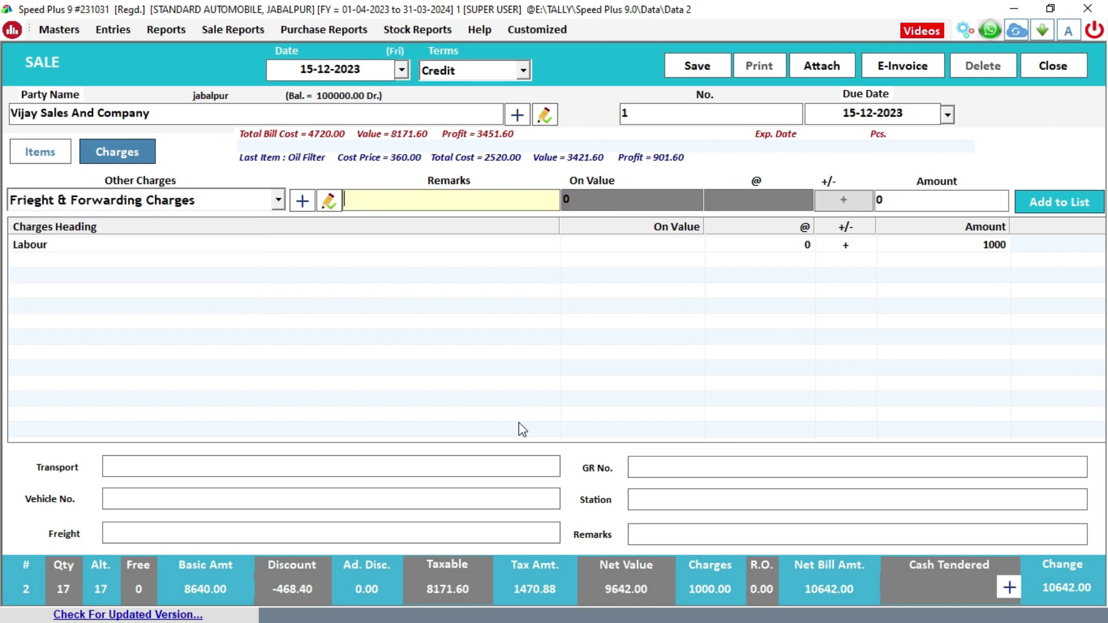
{"action": "key", "text": "Return"}
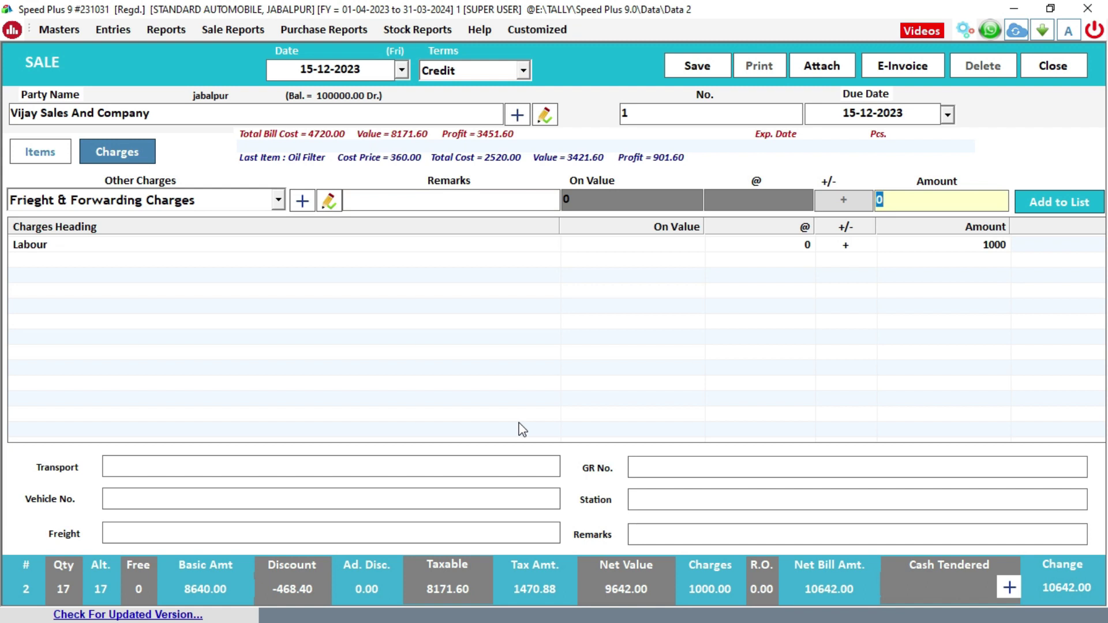
{"action": "type", "text": "500"}
{"action": "key", "text": "Return"}
{"action": "key", "text": "Return"}
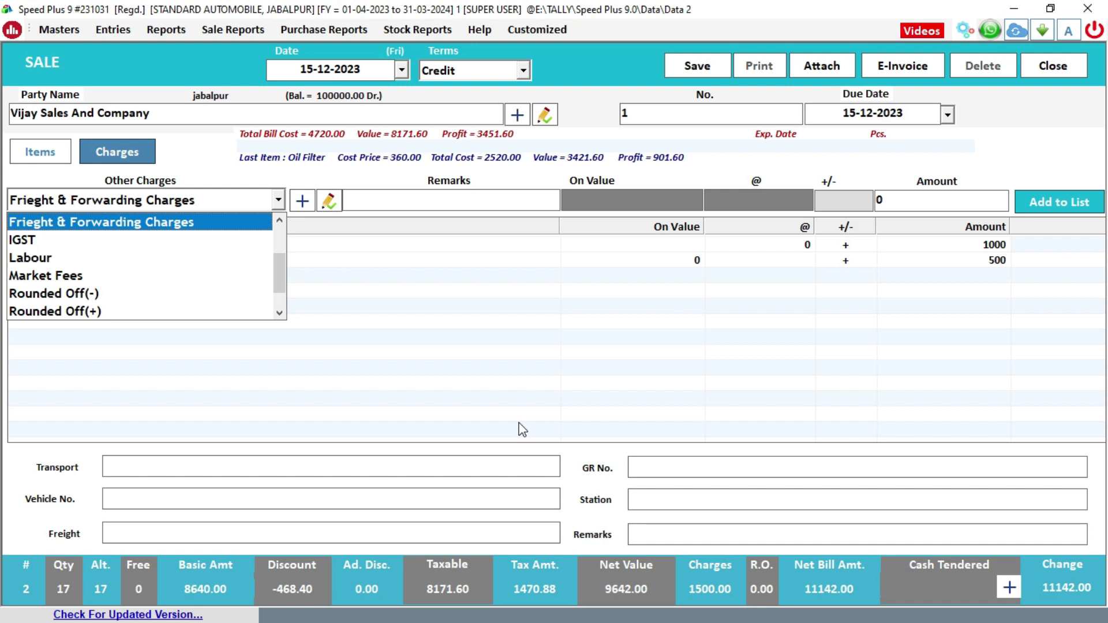
- Return to the bill's items and review the payment options, including the first card account list, confirming with all payment amounts blank
{"action": "left_click", "coordinate": [28, 154]}
{"action": "left_click", "coordinate": [28, 154]}
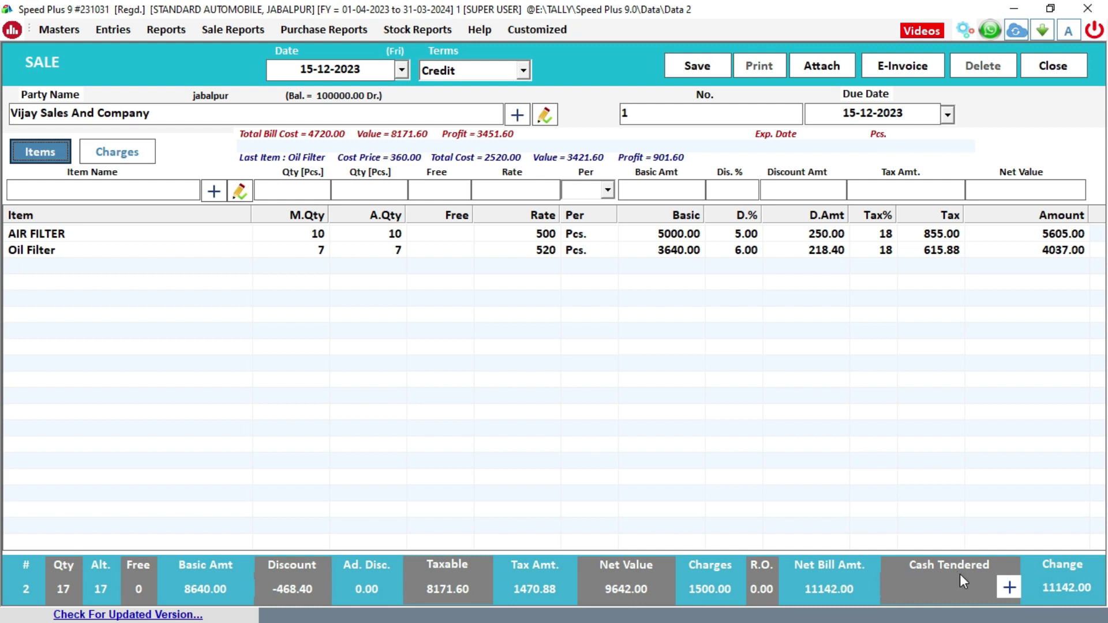
{"action": "left_click", "coordinate": [1009, 587]}
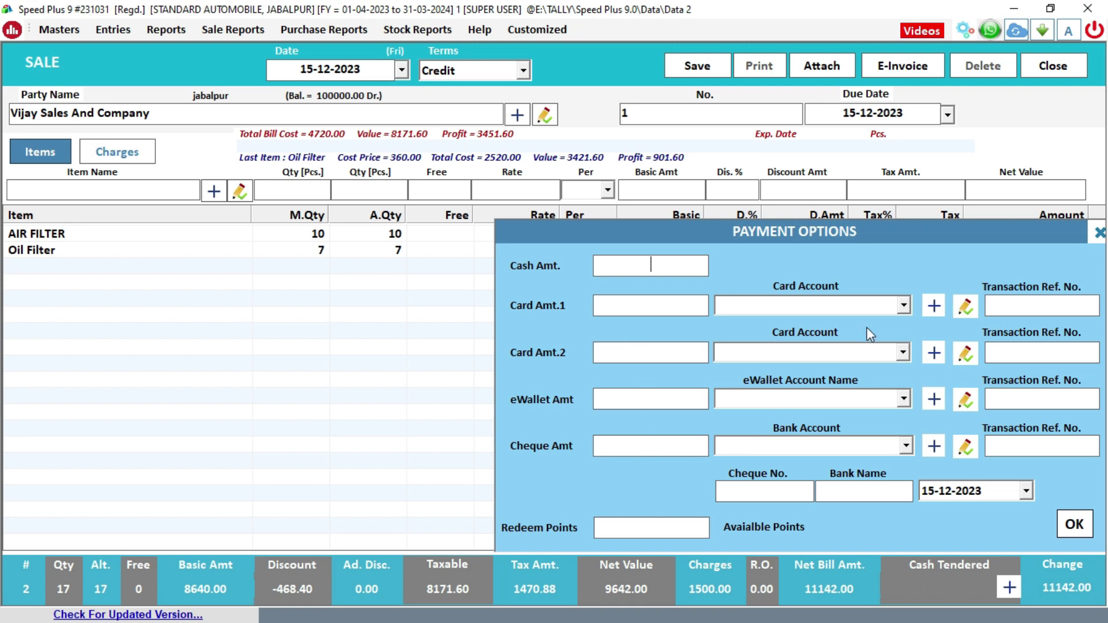
{"action": "left_click", "coordinate": [904, 307]}
{"action": "left_click", "coordinate": [906, 307]}
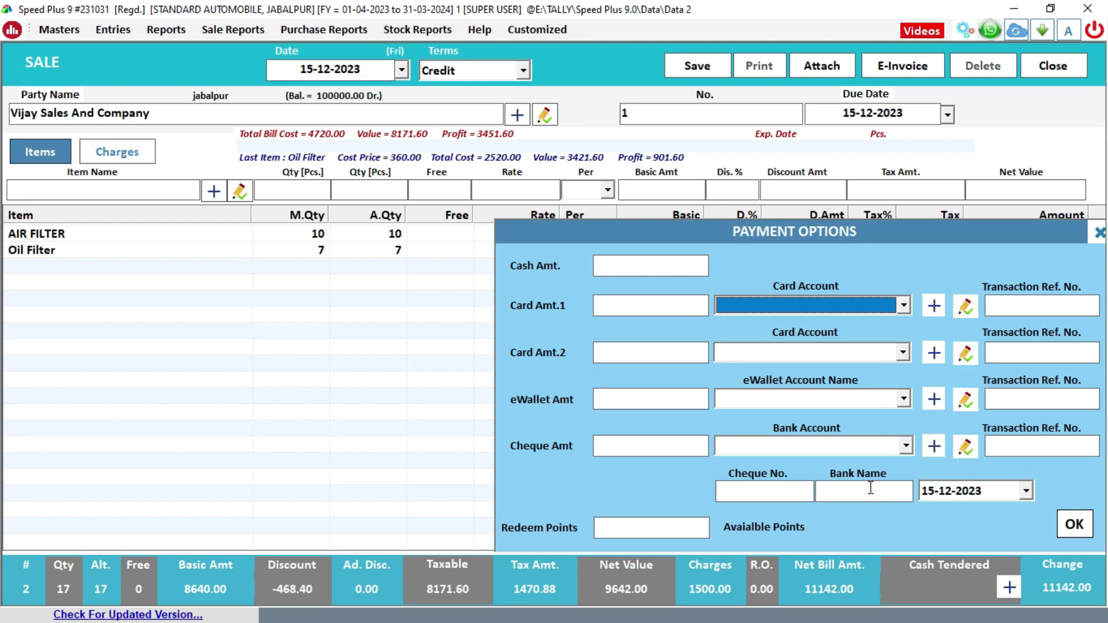
{"action": "left_click", "coordinate": [1074, 524]}
- Save the sale bill and preview its original copy for printing in the GST Invoice format
{"action": "left_click", "coordinate": [710, 68]}
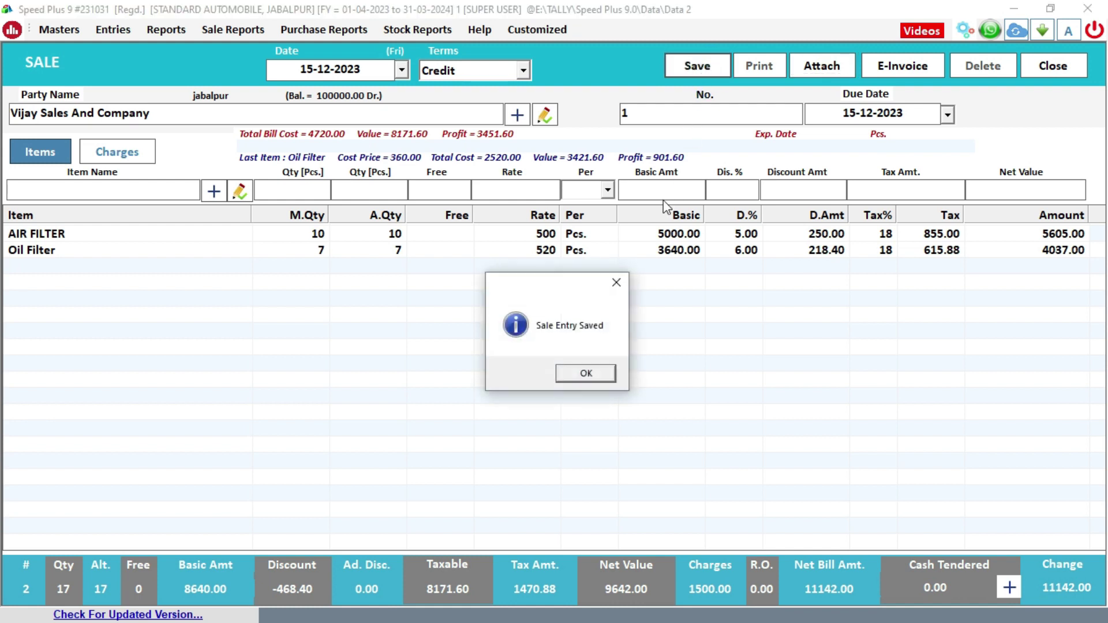
{"action": "left_click", "coordinate": [568, 373]}
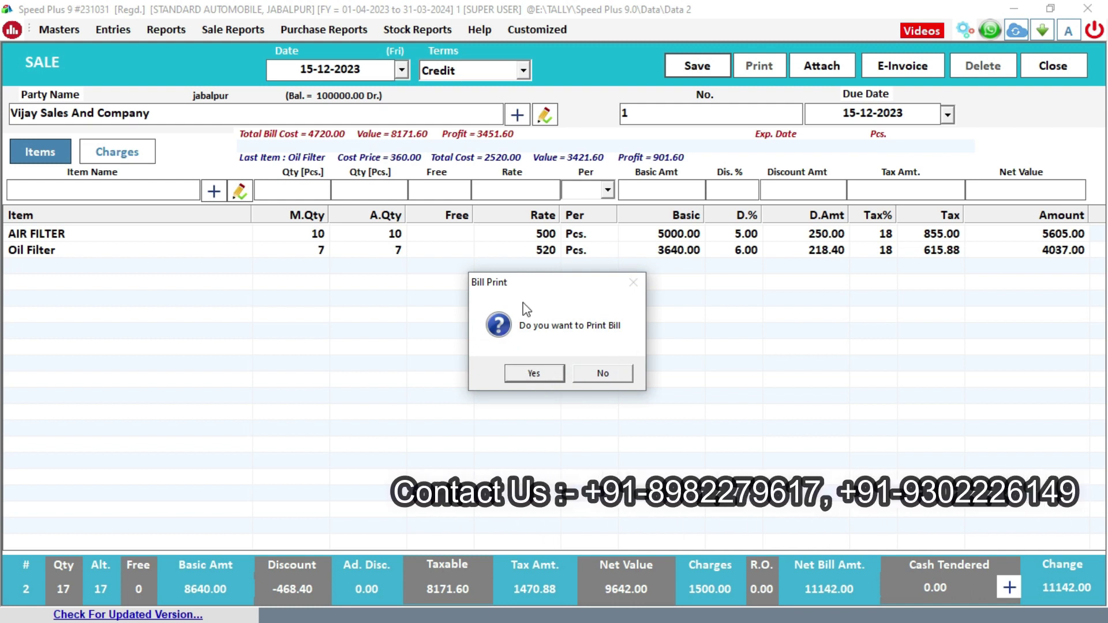
{"action": "left_click", "coordinate": [534, 374]}
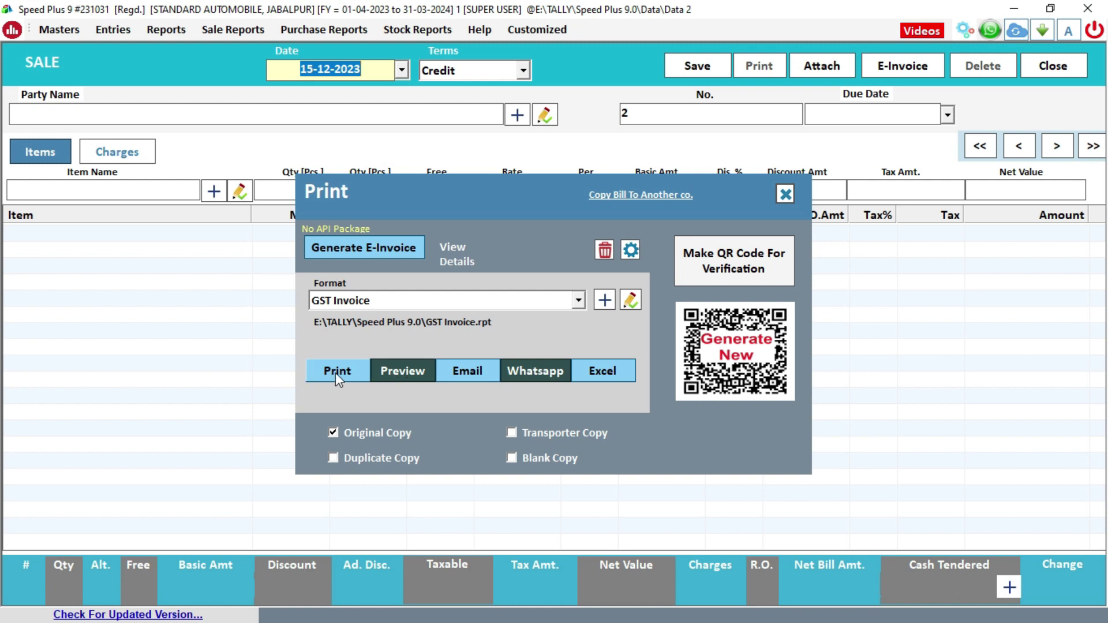
{"action": "left_click", "coordinate": [389, 373]}
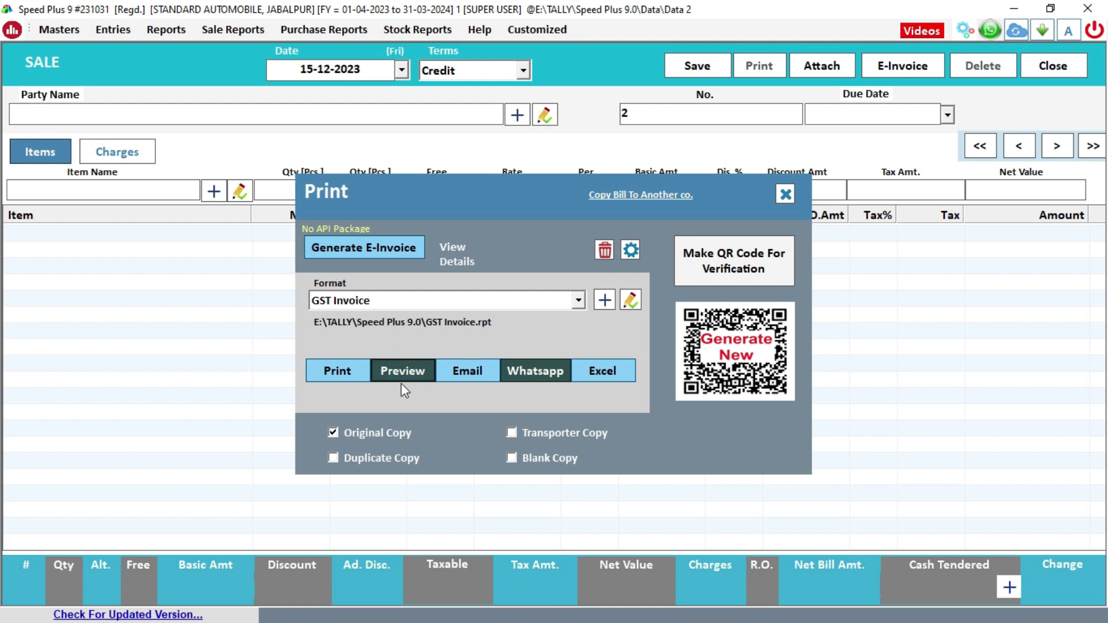
{"action": "left_click", "coordinate": [401, 384]}
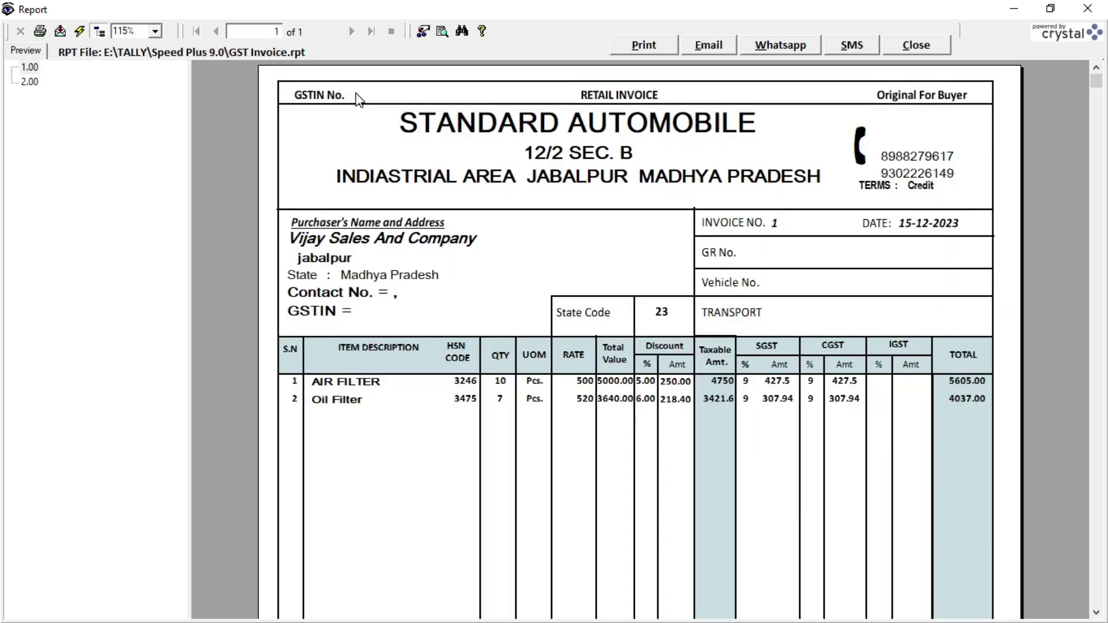
- Examine the previewed invoice's header, item rates, discounts and tax columns, and the labour and freight charges near the grand total
{"action": "left_click", "coordinate": [356, 94]}
{"action": "left_click", "coordinate": [912, 97]}
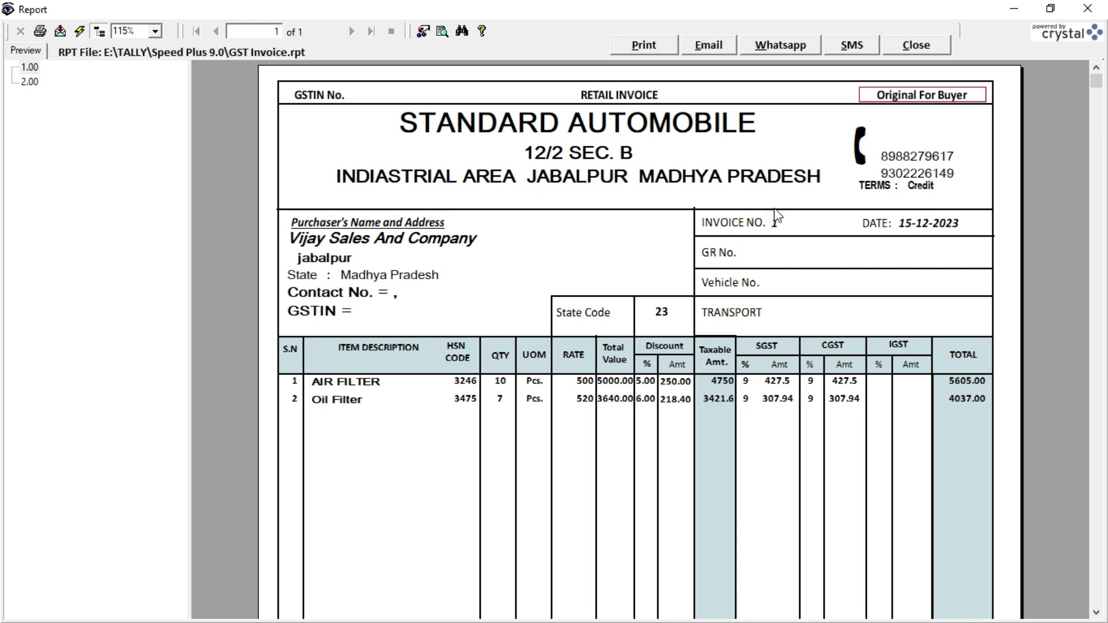
{"action": "left_click", "coordinate": [358, 385]}
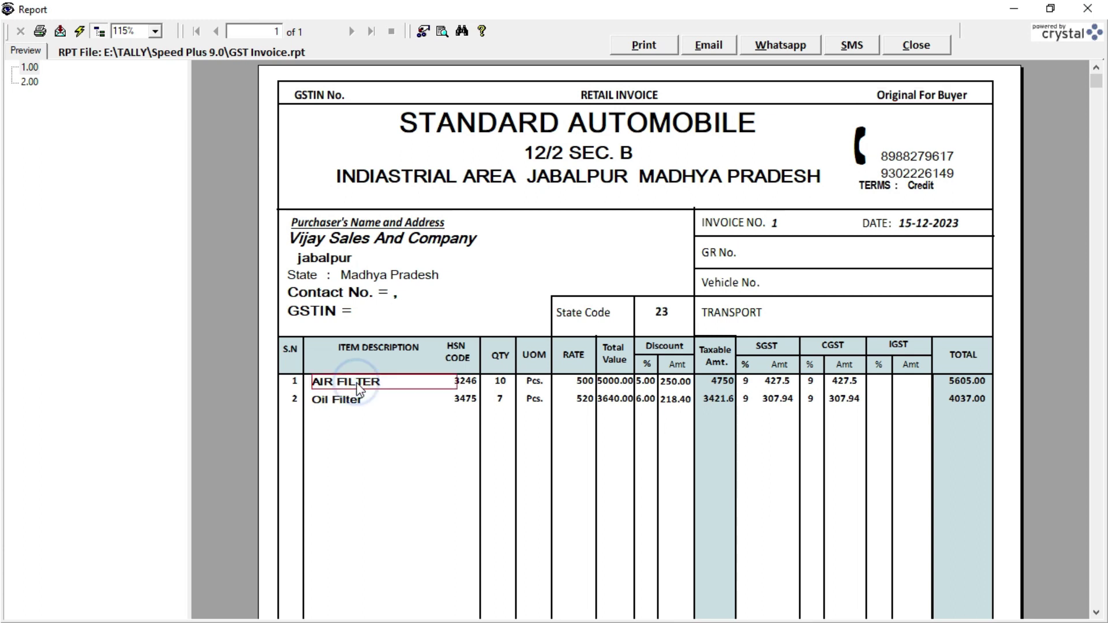
{"action": "left_click", "coordinate": [468, 383]}
{"action": "left_click", "coordinate": [573, 384]}
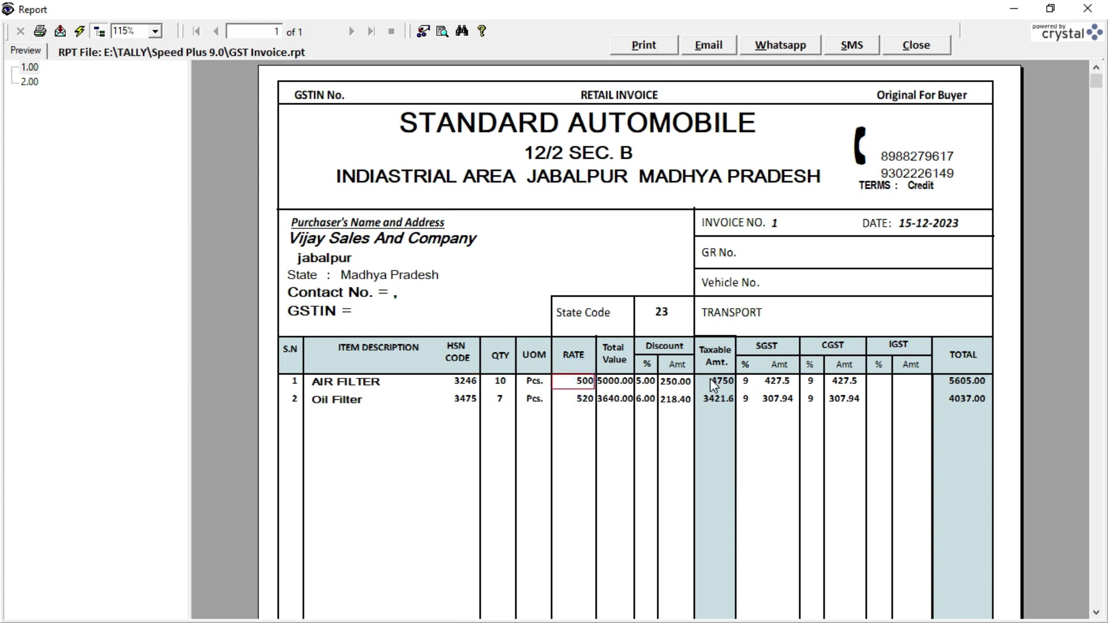
{"action": "left_click", "coordinate": [653, 383]}
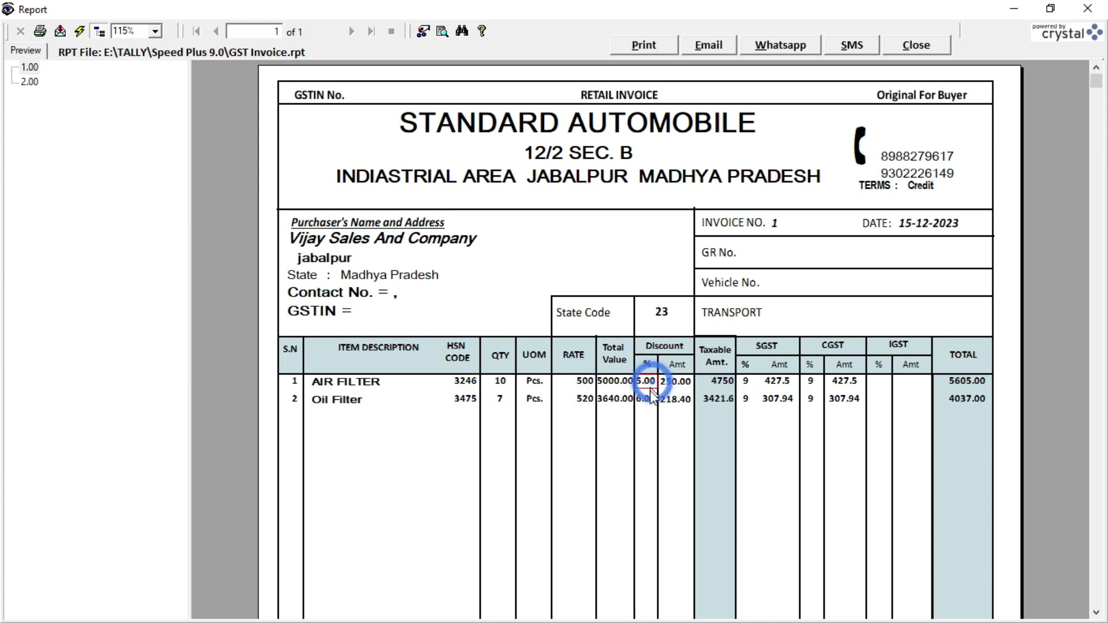
{"action": "left_click", "coordinate": [649, 394]}
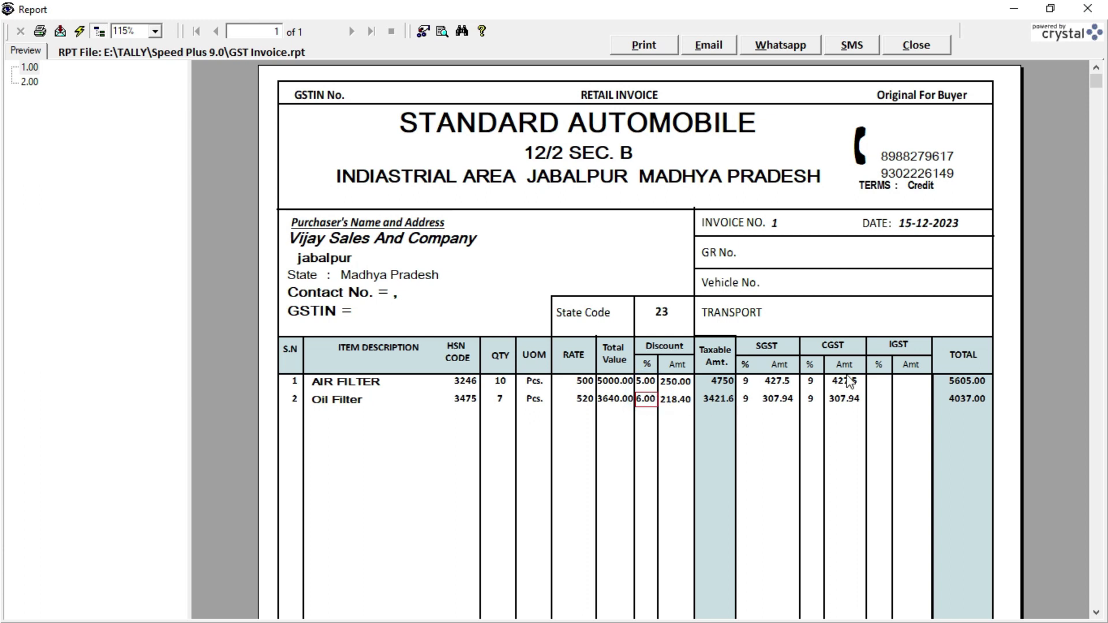
{"action": "scroll", "coordinate": [1099, 148], "scroll_direction": "down", "scroll_amount": 2}
{"action": "left_click_drag", "start_coordinate": [1099, 148], "coordinate": [1090, 473]}
{"action": "left_click", "coordinate": [738, 483]}
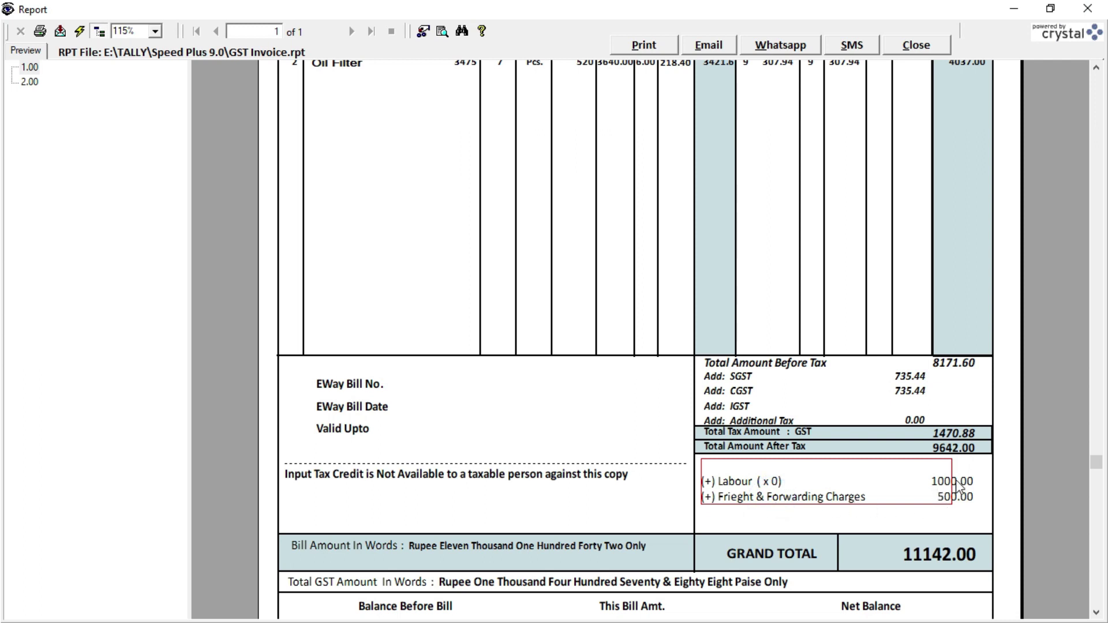
- Examine the previewed invoice's balance before bill, this bill's amount and the net balance, and close the preview
{"action": "scroll", "coordinate": [1039, 491], "scroll_direction": "down", "scroll_amount": 3}
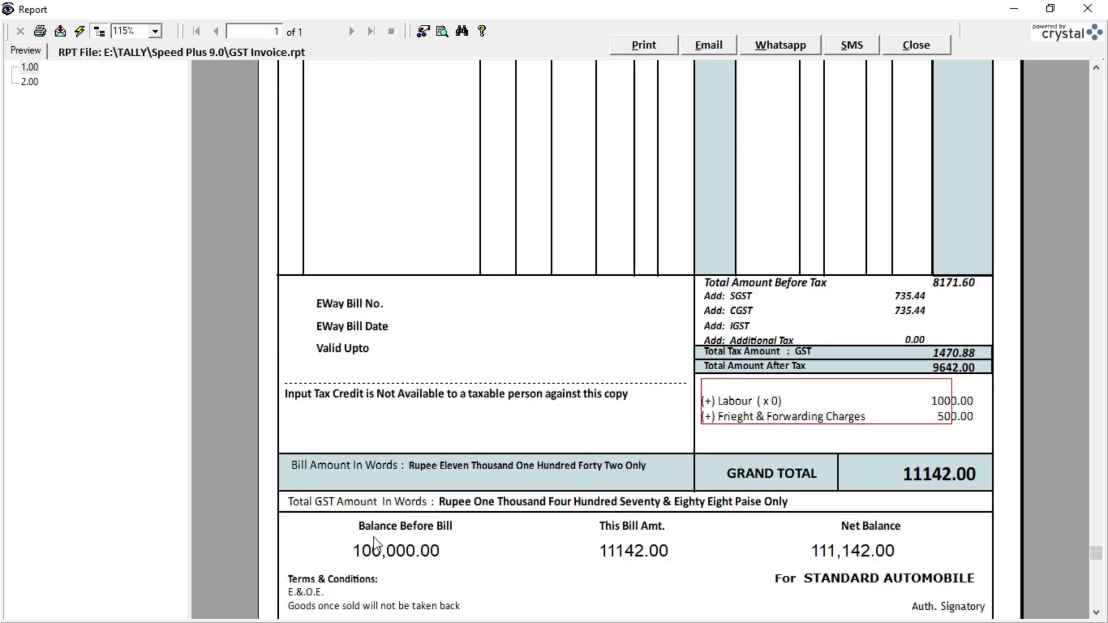
{"action": "left_click", "coordinate": [406, 559]}
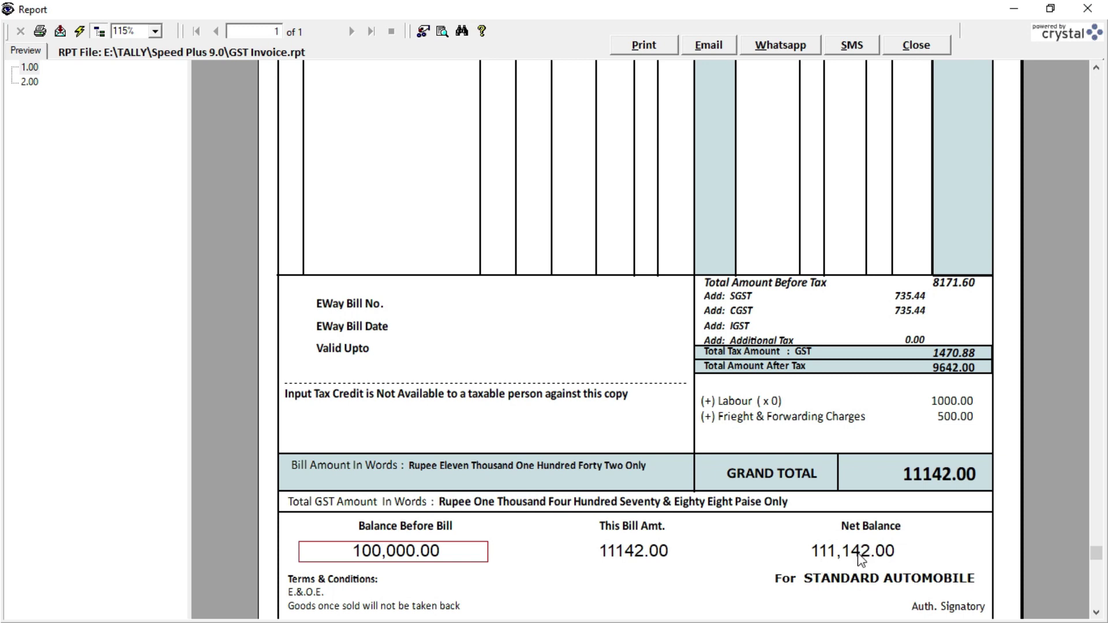
{"action": "scroll", "coordinate": [1097, 557], "scroll_direction": "up", "scroll_amount": 1}
{"action": "scroll", "coordinate": [1096, 557], "scroll_direction": "down", "scroll_amount": 3}
{"action": "left_click_drag", "start_coordinate": [1096, 583], "coordinate": [1096, 393]}
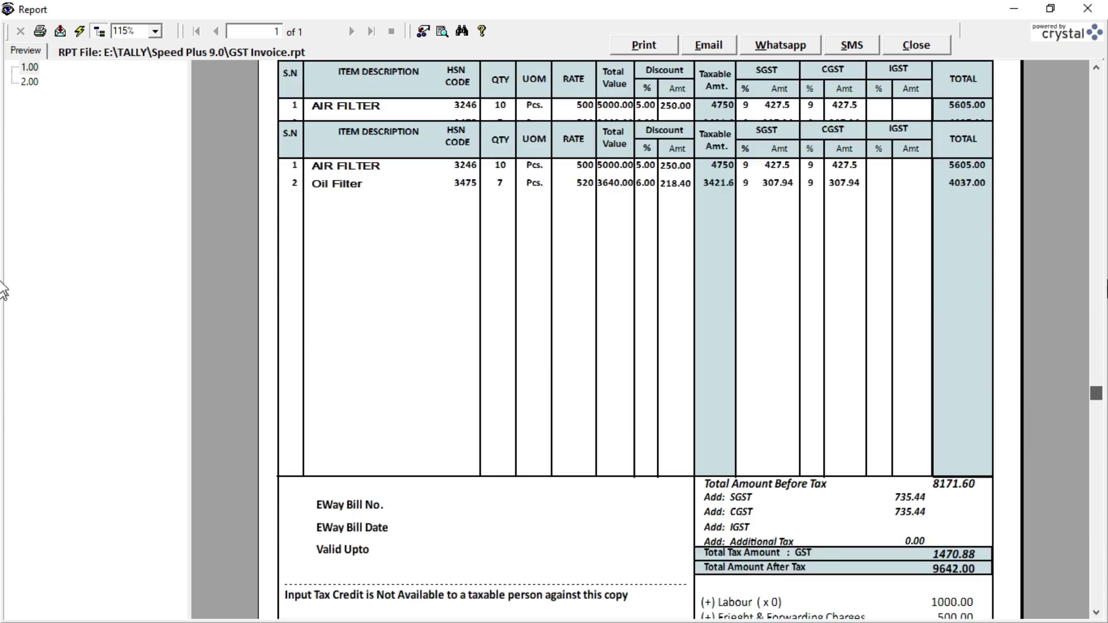
{"action": "scroll", "coordinate": [5, 223], "scroll_direction": "up", "scroll_amount": 5}
{"action": "left_click", "coordinate": [933, 46]}
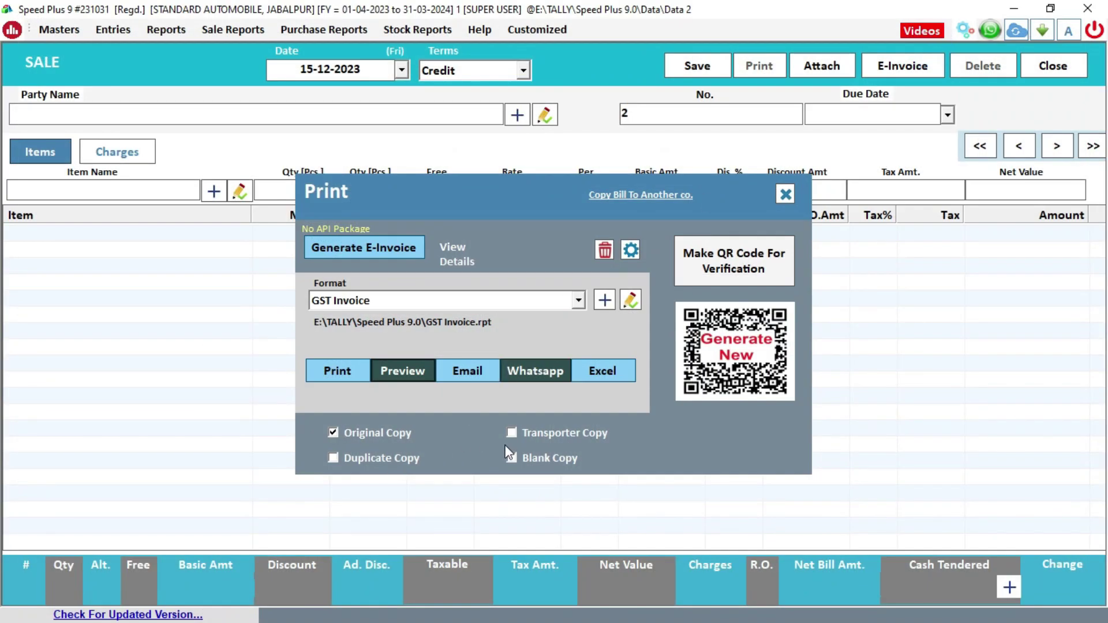
- Try the Transporter Copy and Original Copy print options for the saved bill
{"action": "left_click", "coordinate": [527, 435]}
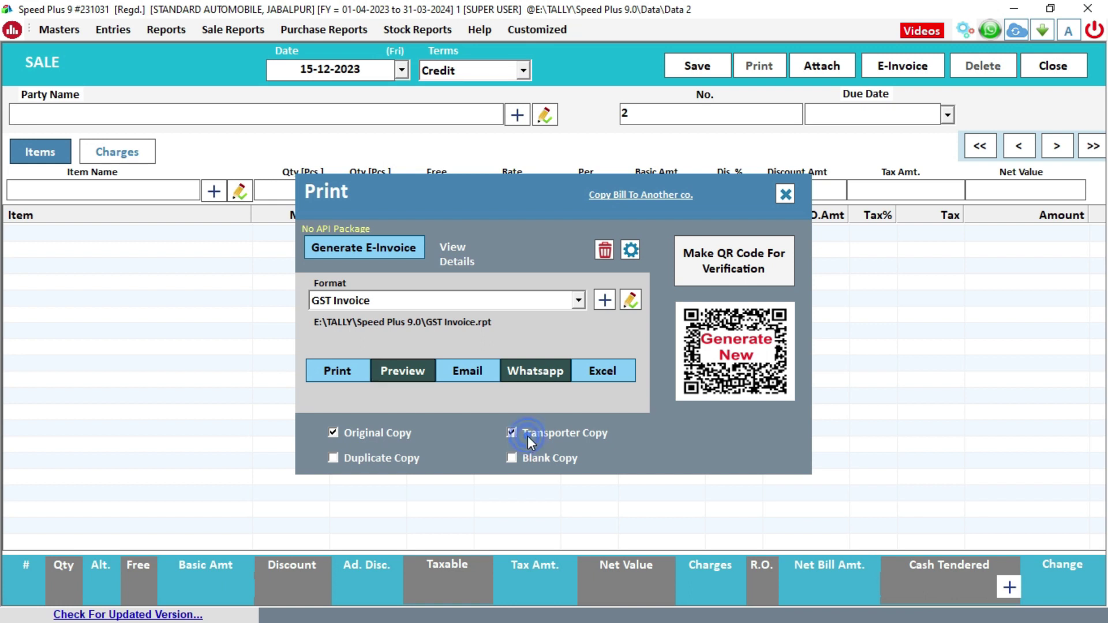
{"action": "left_click", "coordinate": [396, 435]}
{"action": "left_click", "coordinate": [512, 432]}
- Close the print options and the blank sale form, and refresh the dashboard figures
{"action": "left_click", "coordinate": [786, 194]}
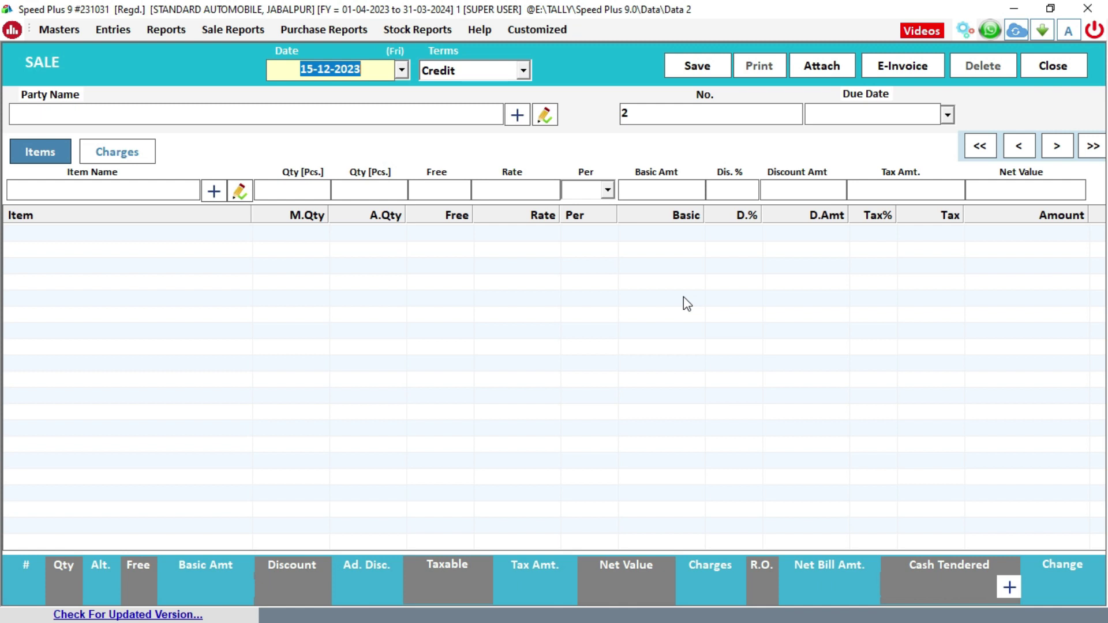
{"action": "left_click", "coordinate": [1055, 67]}
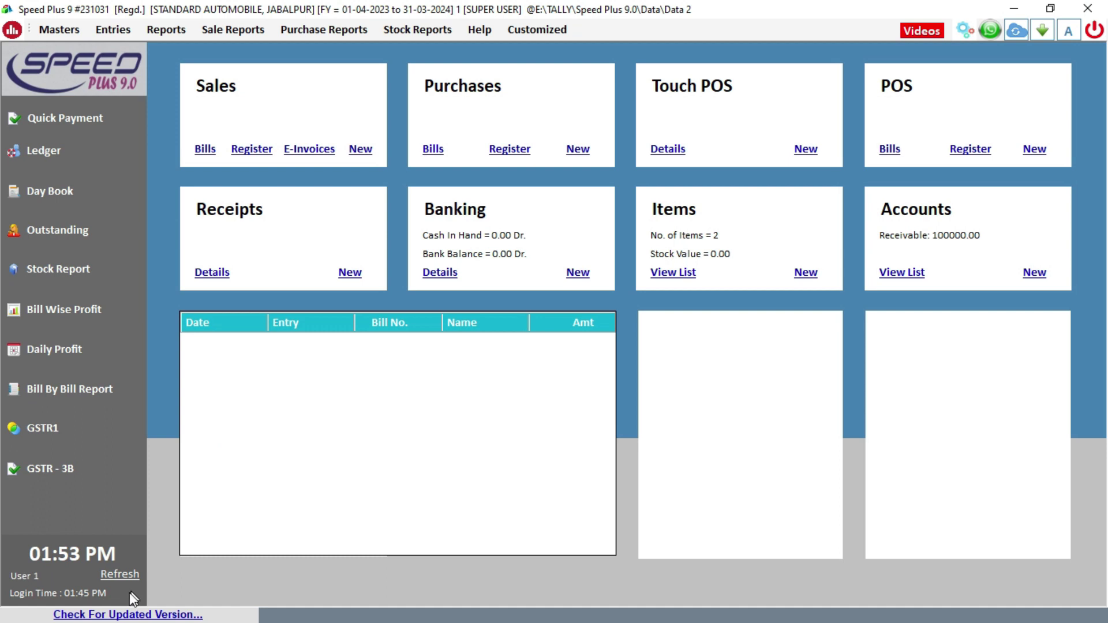
{"action": "left_click", "coordinate": [124, 576]}
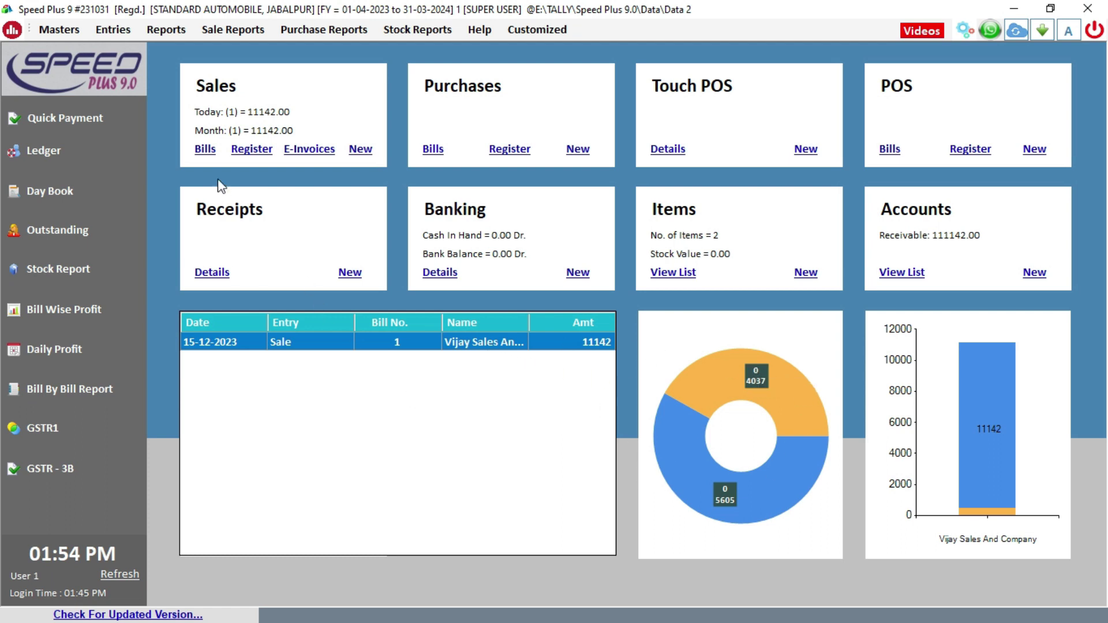
- List the sale bills from 01-12-2023 to 15-12-2023 and open the Vijay Sales And Company bill for editing
{"action": "left_click", "coordinate": [206, 150]}
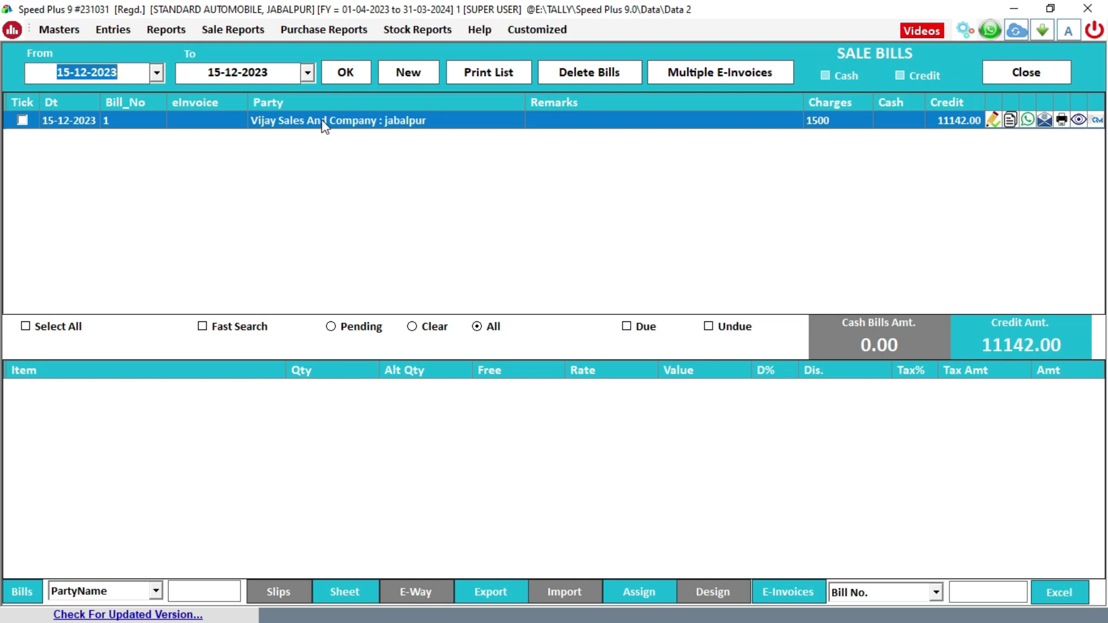
{"action": "left_click", "coordinate": [158, 72]}
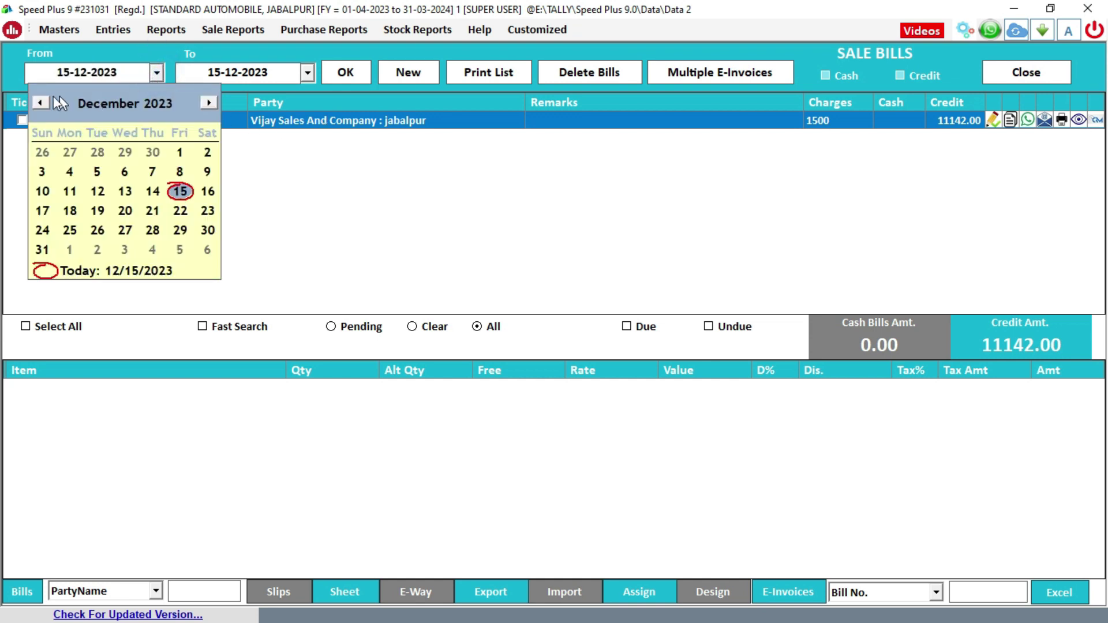
{"action": "left_click", "coordinate": [180, 153]}
{"action": "left_click", "coordinate": [338, 74]}
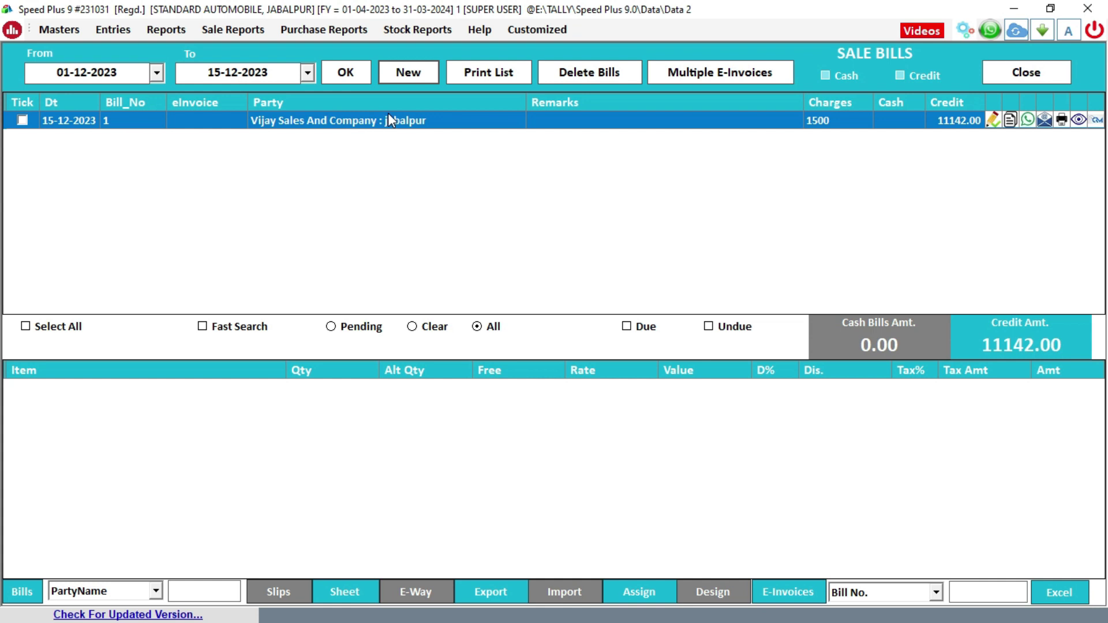
{"action": "left_click", "coordinate": [404, 119]}
{"action": "double_click", "coordinate": [403, 119]}
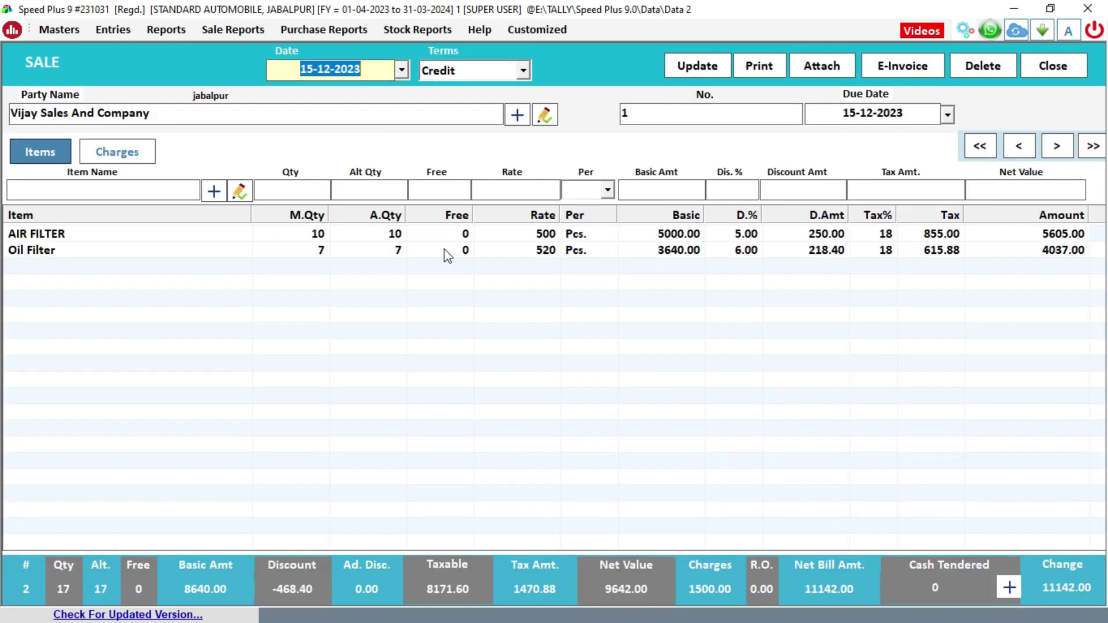
- Set the quantity of the bill's AIR FILTER line to 5, keeping its rate and discount
{"action": "left_click", "coordinate": [310, 234]}
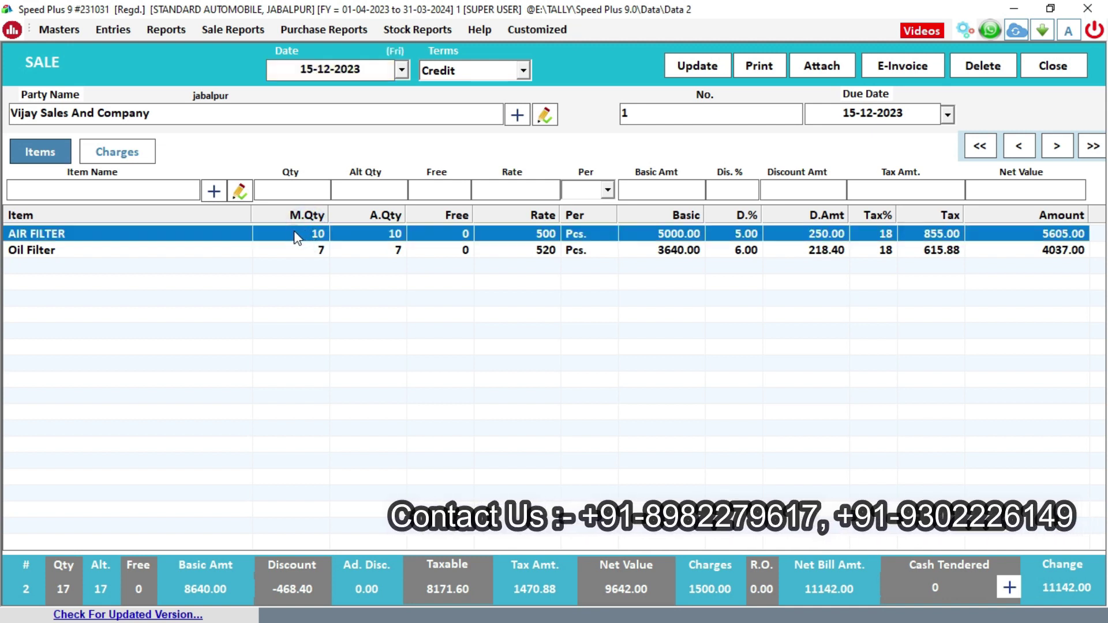
{"action": "double_click", "coordinate": [296, 234]}
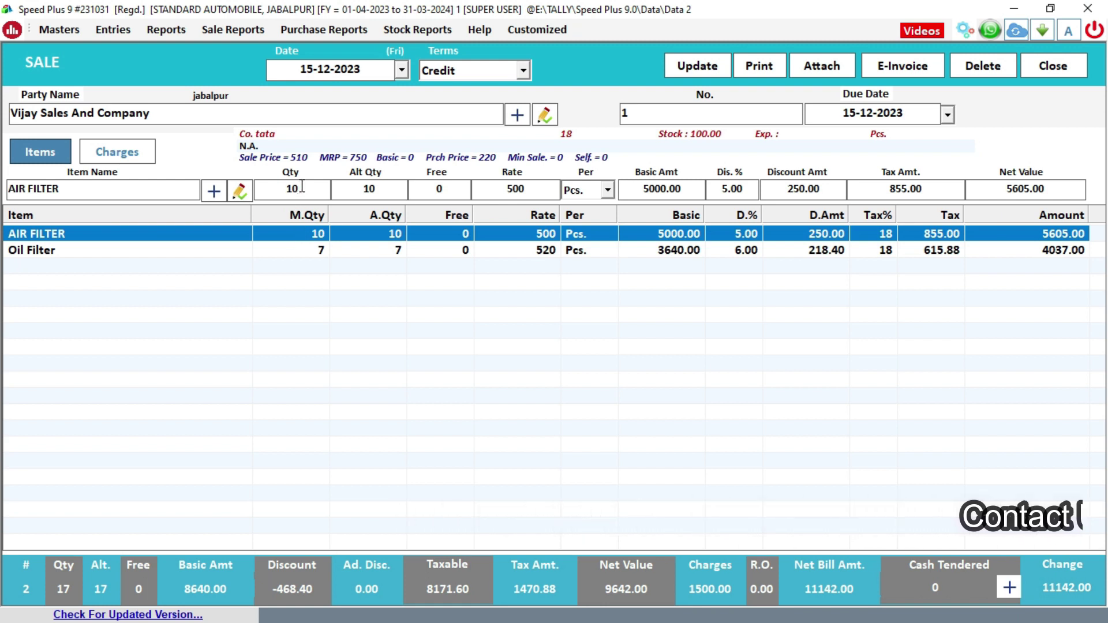
{"action": "left_click", "coordinate": [302, 186]}
{"action": "key", "text": "BackSpace"}
{"action": "key", "text": "BackSpace"}
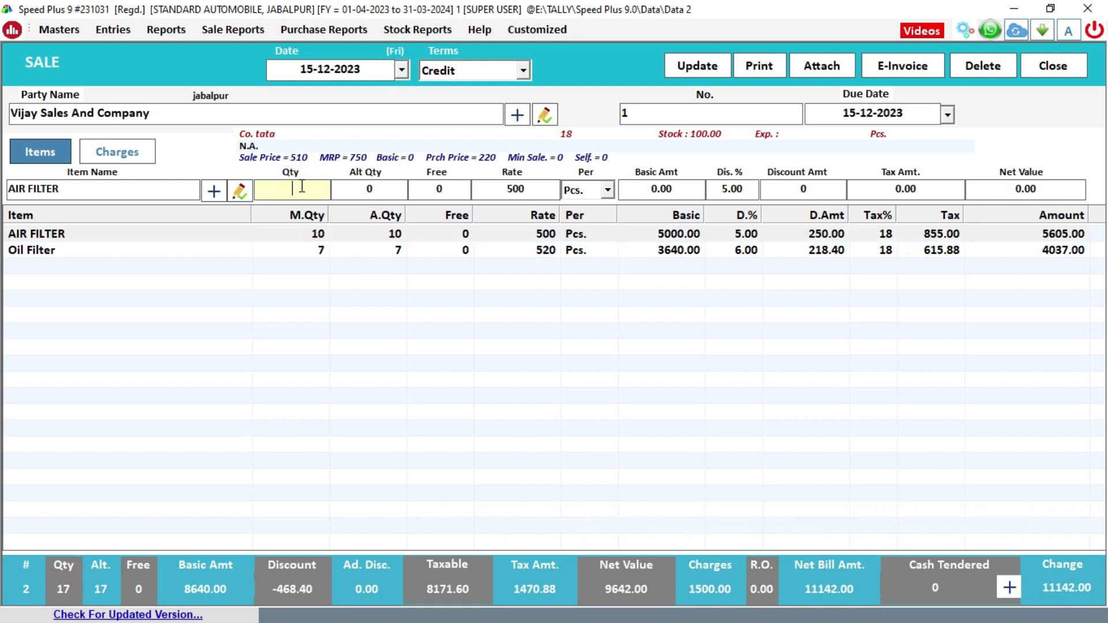
{"action": "type", "text": "5"}
{"action": "key", "text": "Return"}
{"action": "key", "text": "Return"}
{"action": "key", "text": "Return"}
{"action": "key", "text": "Return"}
{"action": "key", "text": "Return"}
{"action": "key", "text": "Return"}
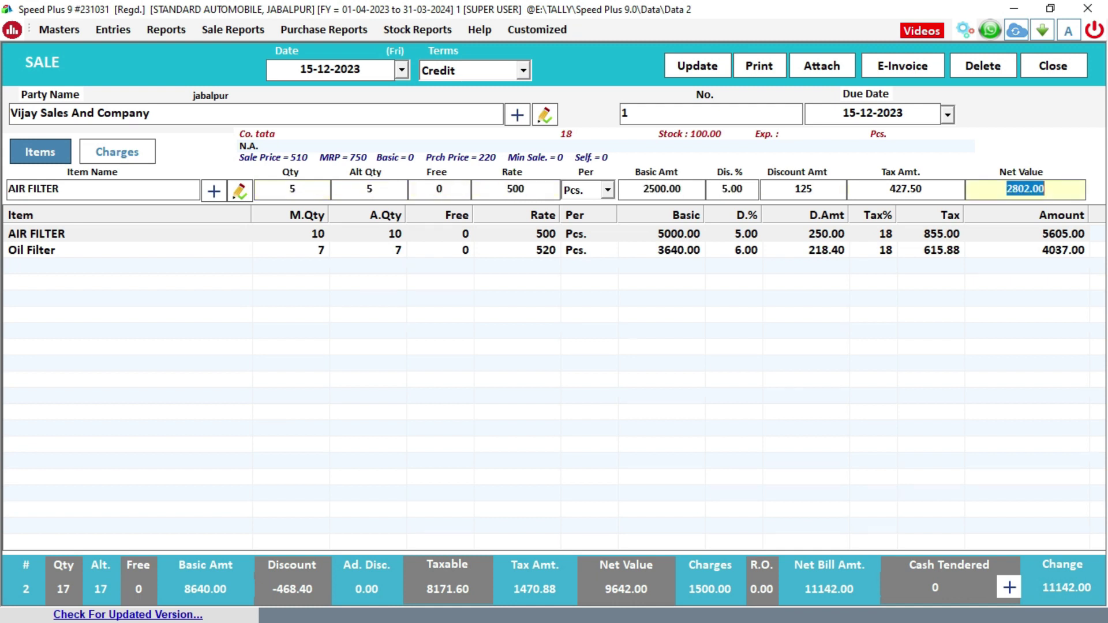
{"action": "key", "text": "Return"}
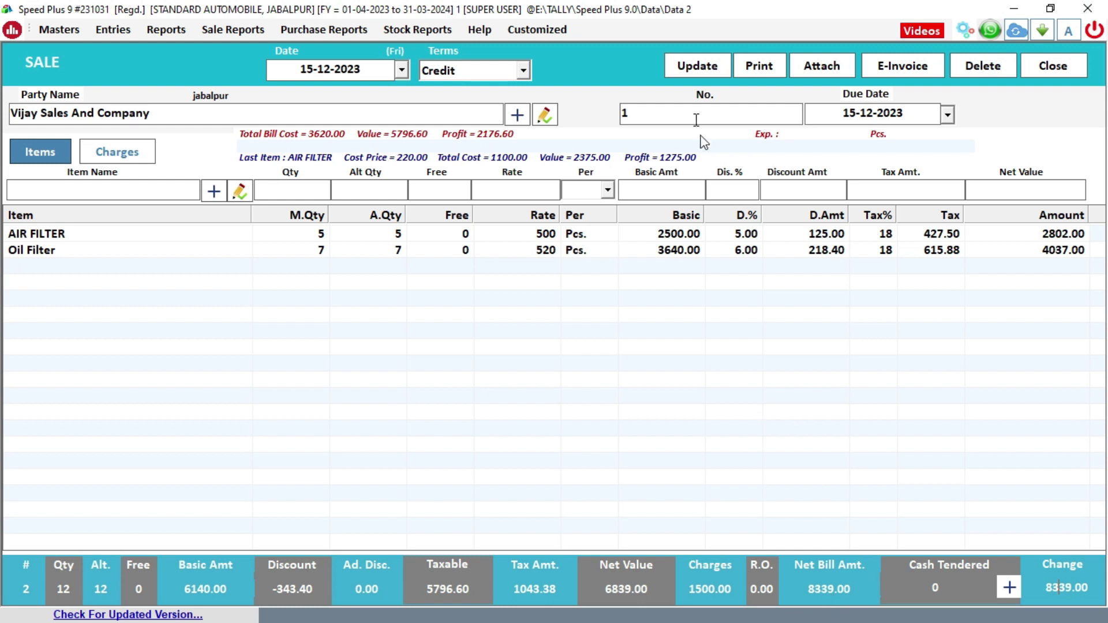
- Update the edited sale bill and decline printing it
{"action": "left_click", "coordinate": [690, 64]}
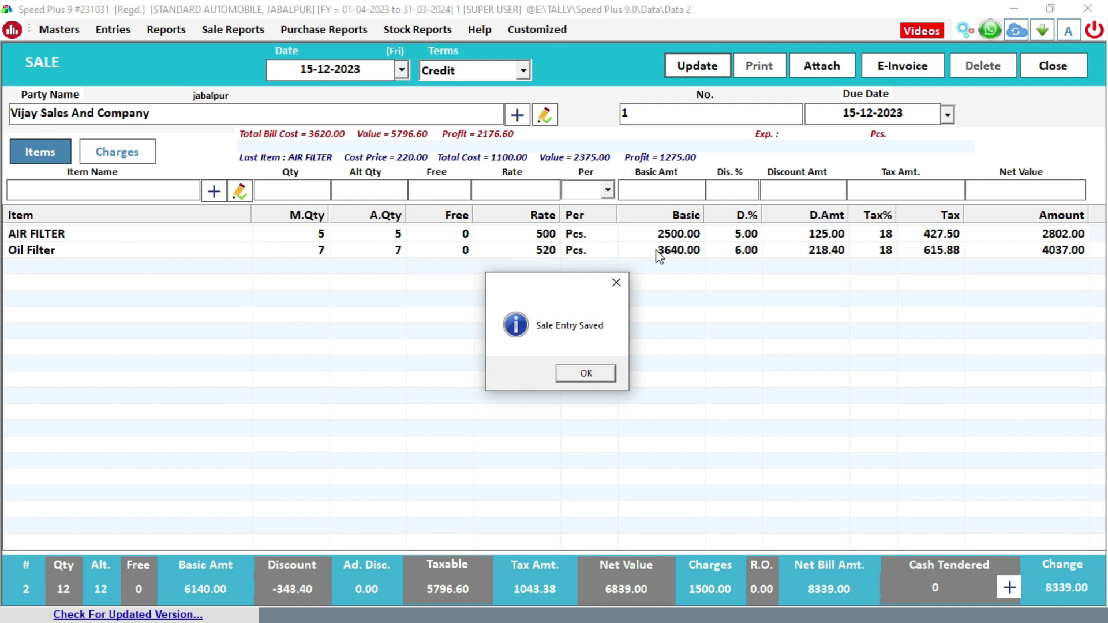
{"action": "left_click", "coordinate": [586, 374]}
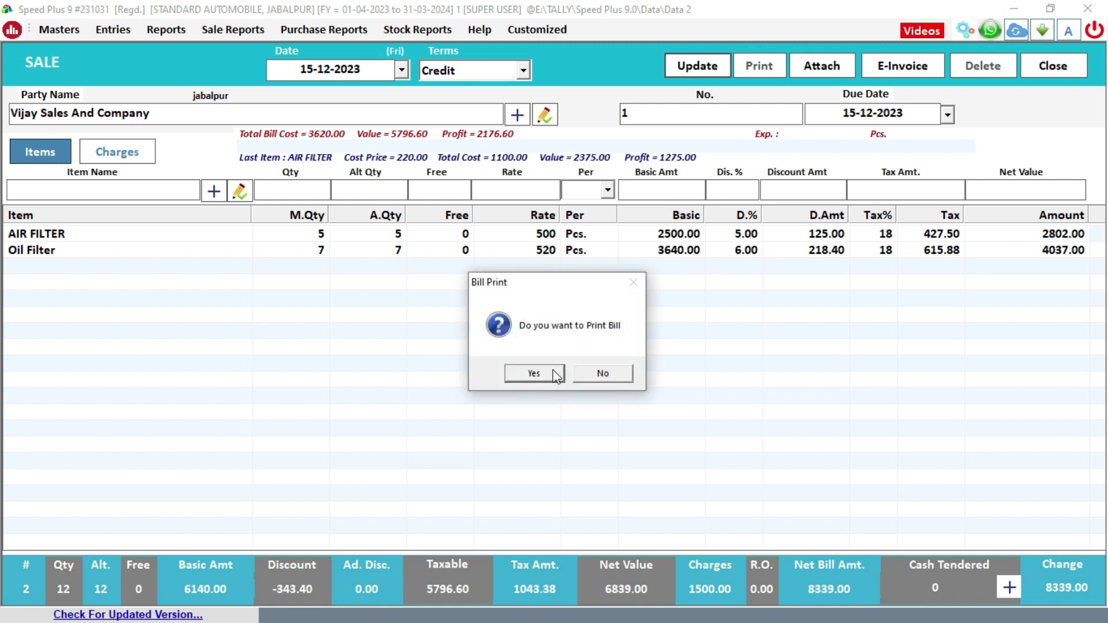
{"action": "left_click", "coordinate": [590, 375]}
- Leave the sale form and the bills list, and refresh the dashboard to reflect the edited bill
{"action": "left_click", "coordinate": [1043, 66]}
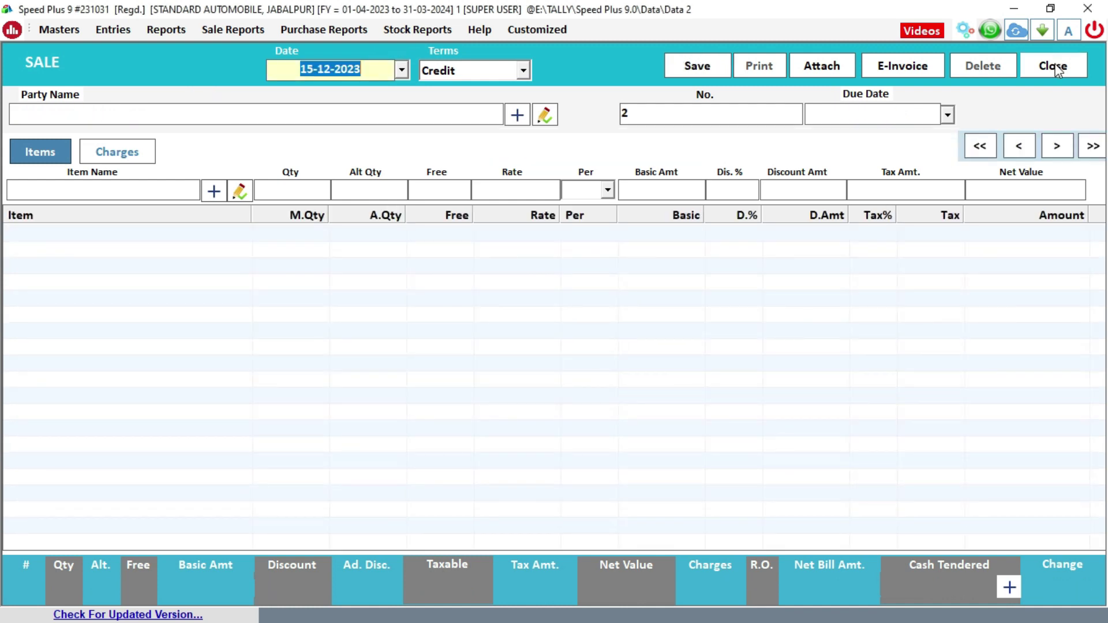
{"action": "left_click", "coordinate": [1058, 70]}
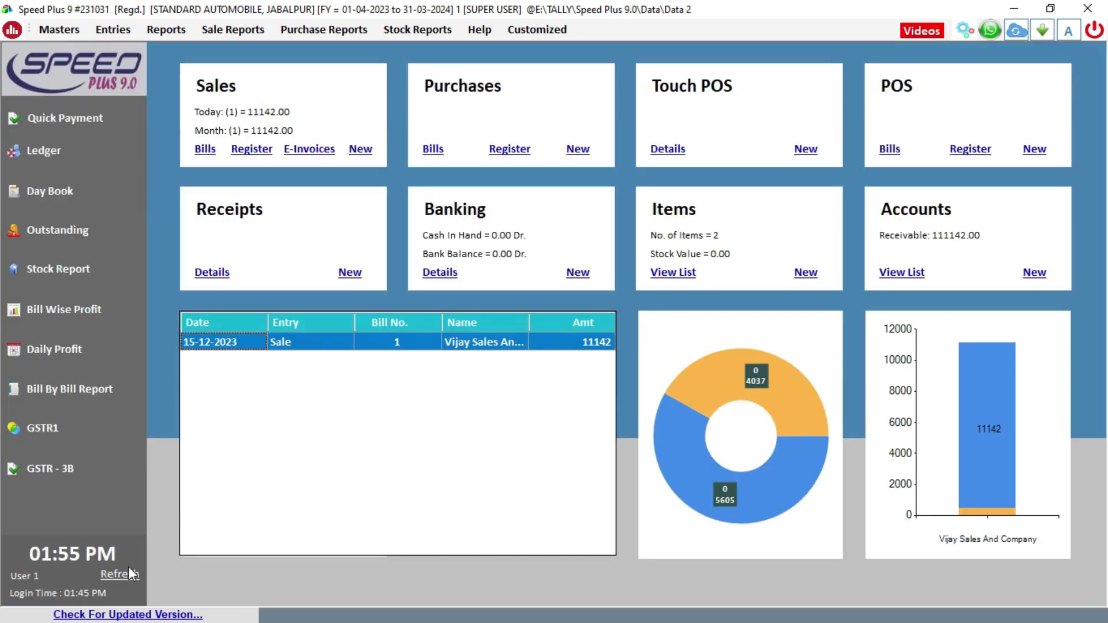
{"action": "left_click", "coordinate": [119, 573]}
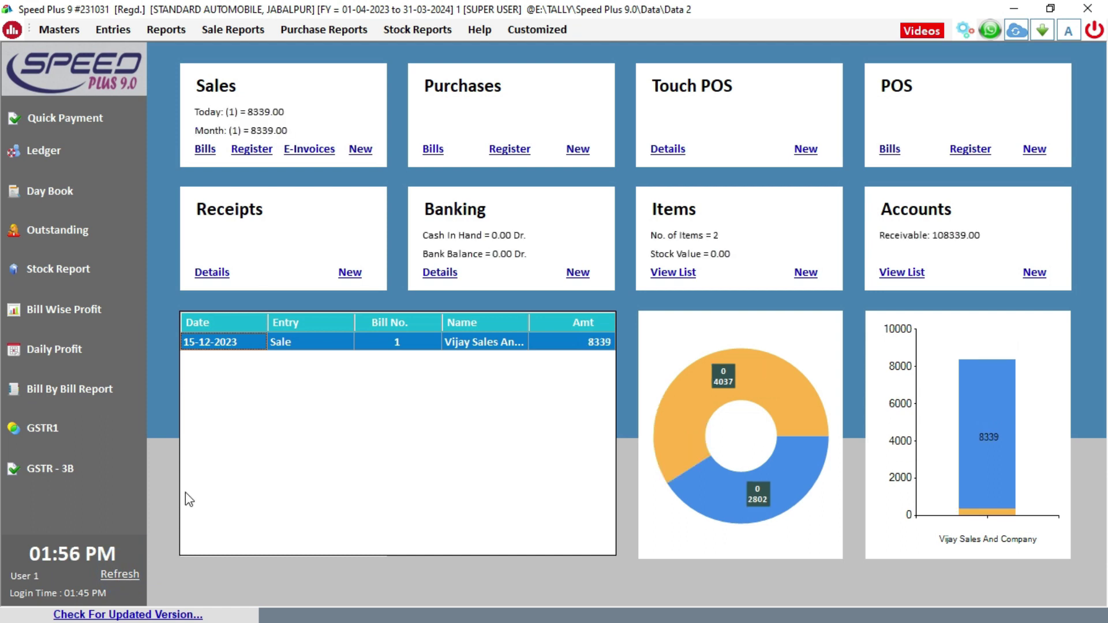